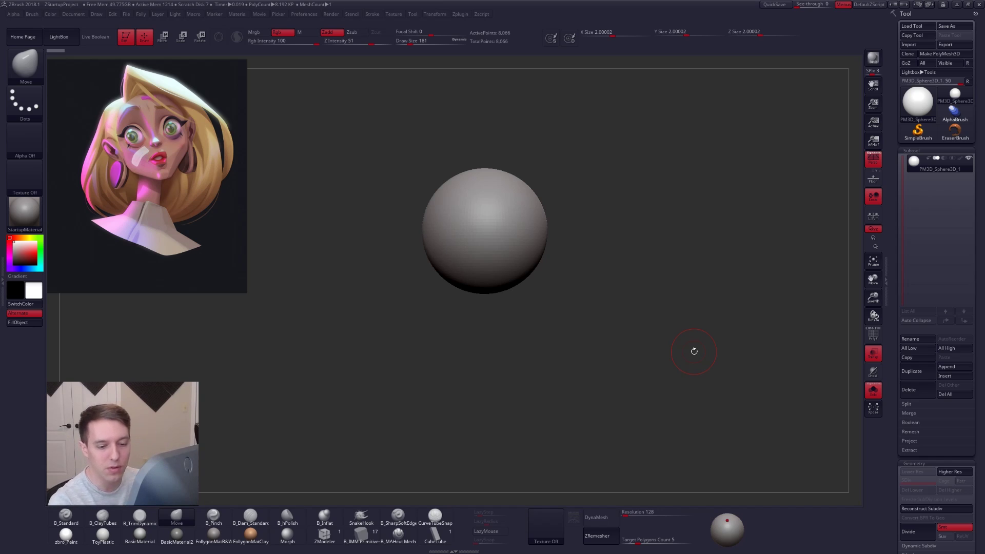
- Turn off the transparency and solo displays and duplicate the sphere subtool
{"action": "left_click", "coordinate": [870, 357]}
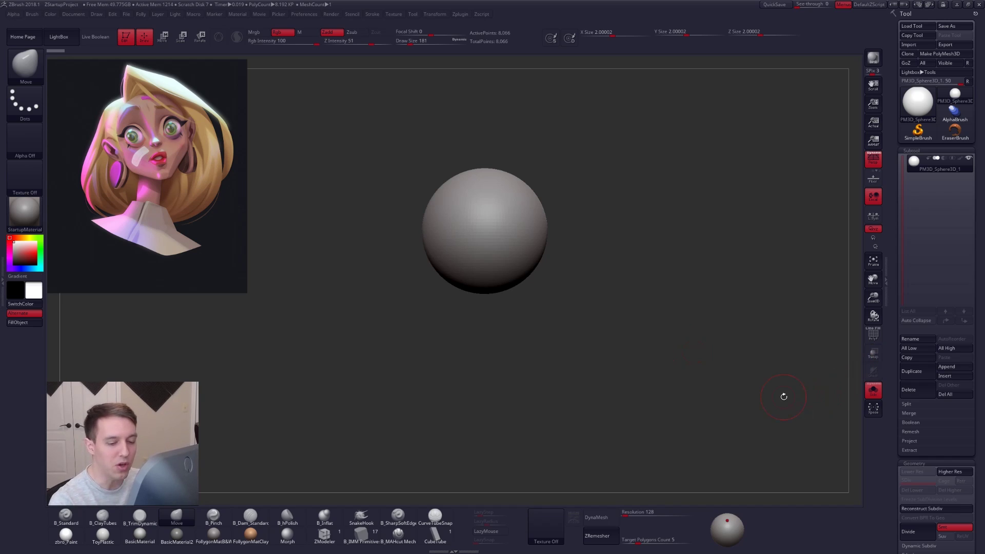
{"action": "left_click", "coordinate": [871, 392]}
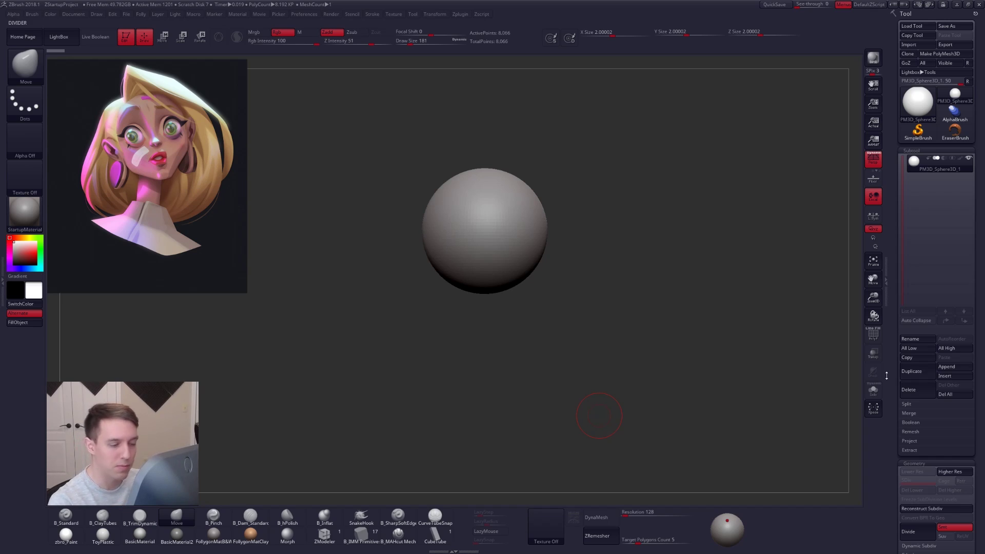
{"action": "left_click", "coordinate": [921, 373]}
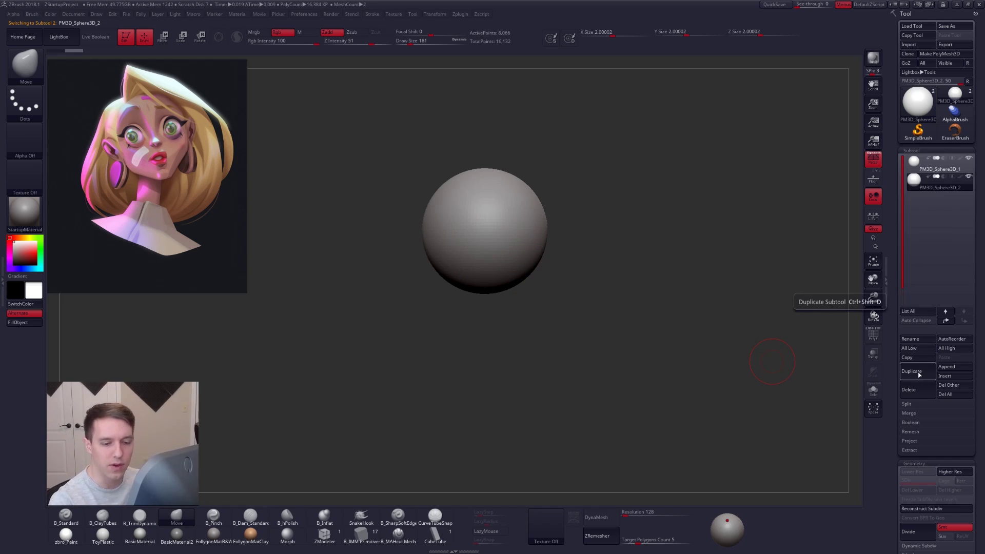
- Turn on transparency and scale the duplicated sphere up slightly so that it encloses the head sphere
{"action": "key", "text": "e"}
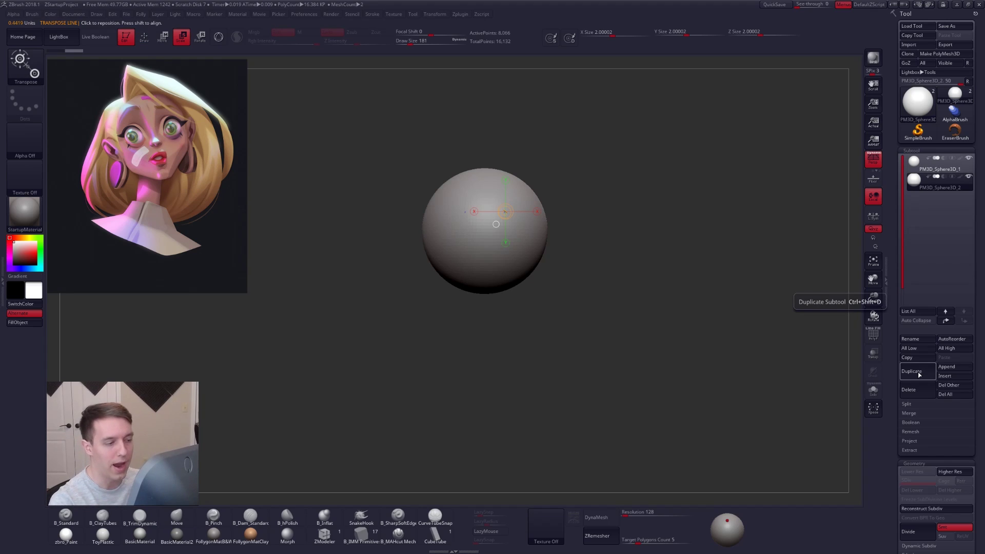
{"action": "left_click", "coordinate": [873, 355]}
{"action": "mouse_move", "coordinate": [492, 247]}
{"action": "left_mouse_down"}
{"action": "mouse_move", "coordinate": [585, 249]}
{"action": "mouse_move", "coordinate": [625, 235]}
{"action": "left_mouse_up"}
{"action": "left_click", "coordinate": [600, 249]}
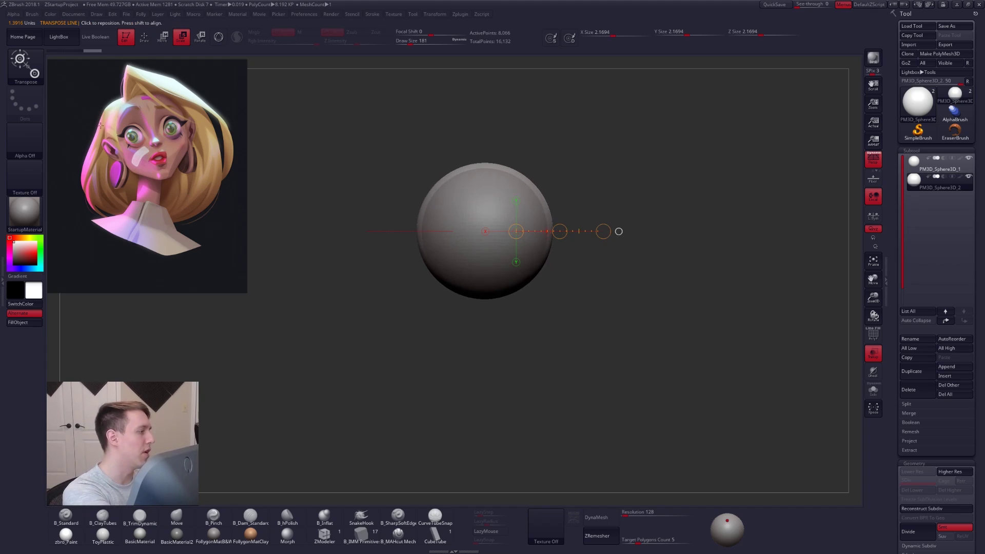
{"action": "left_click_drag", "start_coordinate": [219, 151], "coordinate": [193, 104]}
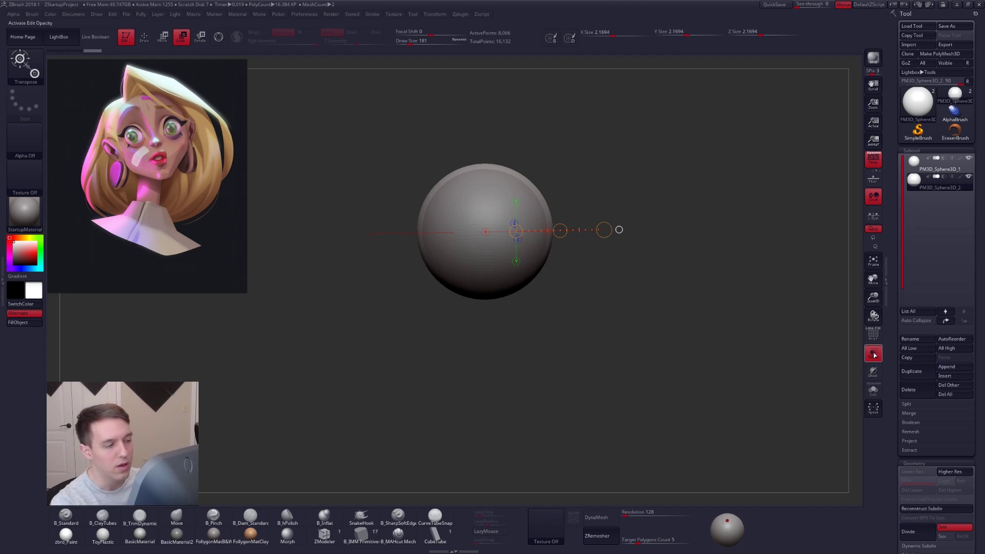
- Stretch the duplicated sphere downward and widen its sides with the Move brush into an egg-shaped hair volume
{"action": "key", "text": "q"}
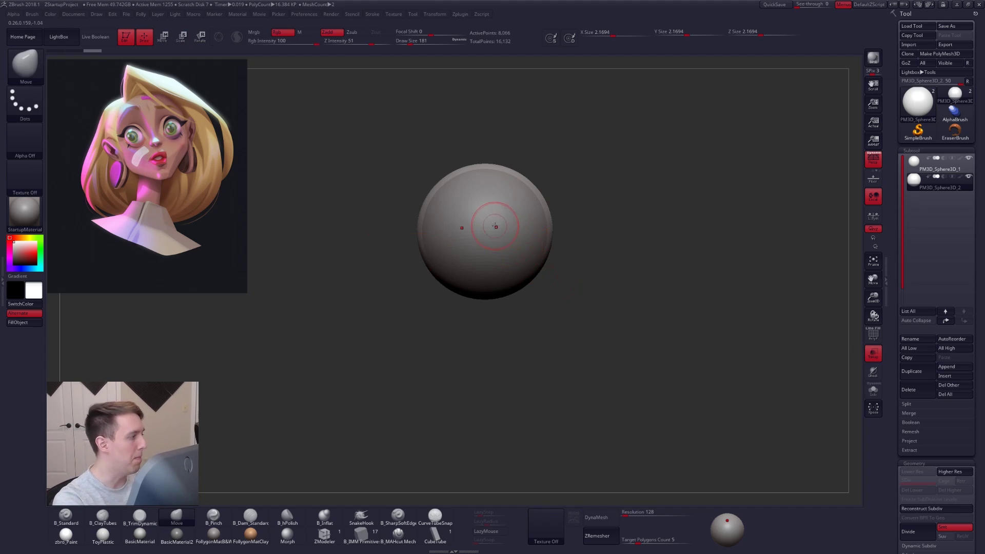
{"action": "key", "text": "w"}
{"action": "left_click_drag", "start_coordinate": [485, 166], "coordinate": [489, 348]}
{"action": "key", "text": "q"}
{"action": "key", "text": "space"}
{"action": "left_click_drag", "start_coordinate": [479, 256], "coordinate": [504, 255]}
{"action": "left_click_drag", "start_coordinate": [546, 230], "coordinate": [566, 227]}
{"action": "mouse_move", "coordinate": [539, 288]}
{"action": "left_mouse_down"}
{"action": "mouse_move", "coordinate": [552, 295]}
{"action": "mouse_move", "coordinate": [543, 332]}
{"action": "mouse_move", "coordinate": [555, 316]}
{"action": "mouse_move", "coordinate": [527, 312]}
{"action": "left_mouse_up"}
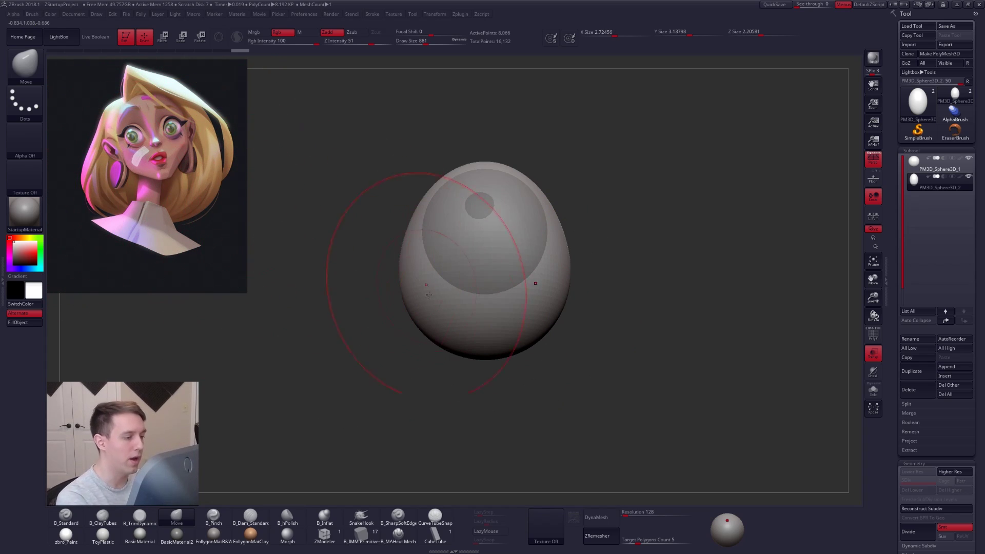
- Refine the egg's lower sides and pull its back outward with the Move brush, keeping it around the head sphere
{"action": "left_click_drag", "start_coordinate": [422, 326], "coordinate": [415, 329]}
{"action": "mouse_move", "coordinate": [380, 328]}
{"action": "left_mouse_down"}
{"action": "mouse_move", "coordinate": [421, 309]}
{"action": "mouse_move", "coordinate": [380, 307]}
{"action": "mouse_move", "coordinate": [396, 246]}
{"action": "mouse_move", "coordinate": [417, 213]}
{"action": "mouse_move", "coordinate": [468, 262]}
{"action": "mouse_move", "coordinate": [506, 267]}
{"action": "left_mouse_up"}
{"action": "key", "text": "space"}
{"action": "key", "text": "space"}
{"action": "left_click_drag", "start_coordinate": [525, 278], "coordinate": [515, 278]}
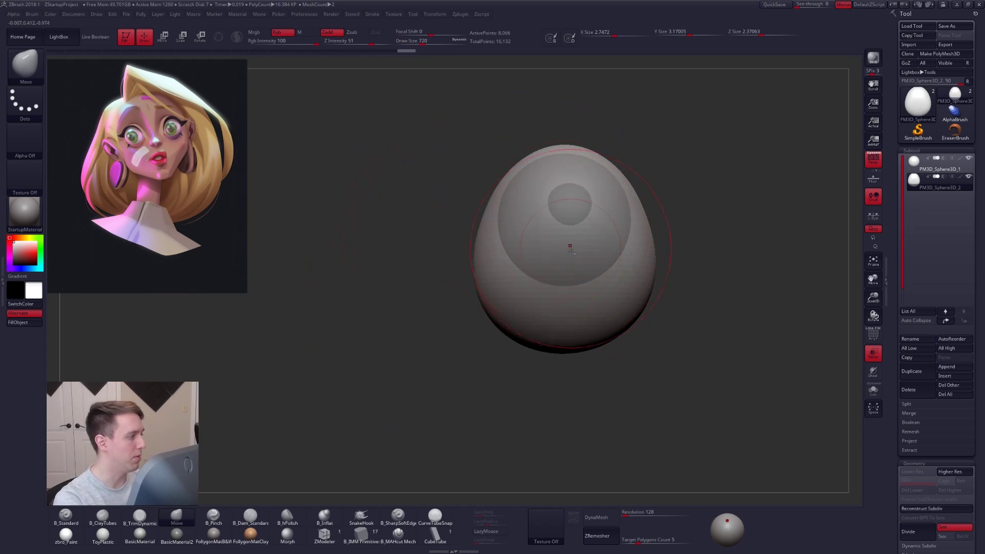
{"action": "mouse_move", "coordinate": [569, 251]}
{"action": "left_mouse_down", "text": "alt"}
{"action": "mouse_move", "coordinate": [508, 263]}
{"action": "mouse_move", "coordinate": [536, 338]}
{"action": "mouse_move", "coordinate": [531, 301]}
{"action": "mouse_move", "coordinate": [576, 285]}
{"action": "left_mouse_up", "text": "alt"}
{"action": "key", "text": "space"}
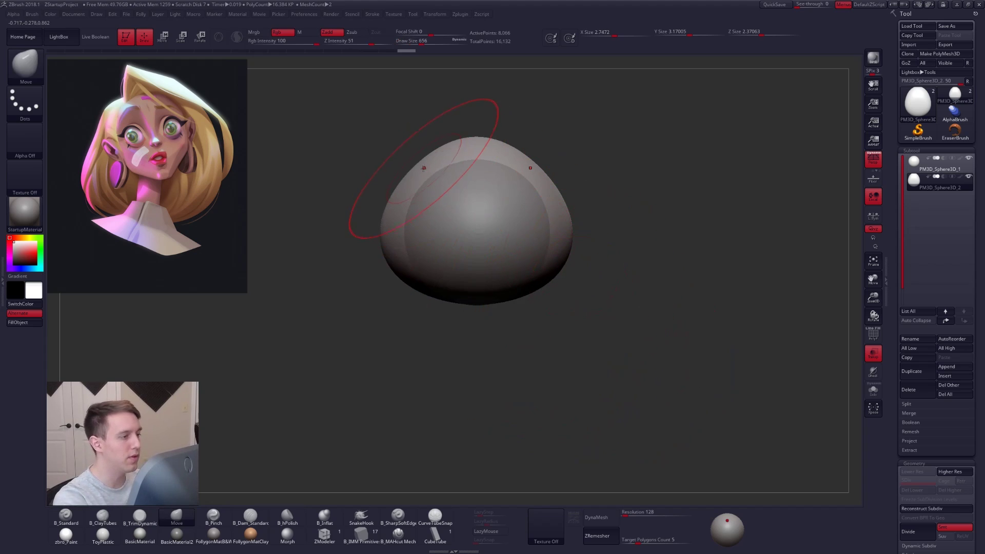
{"action": "left_click_drag", "start_coordinate": [424, 167], "coordinate": [416, 160]}
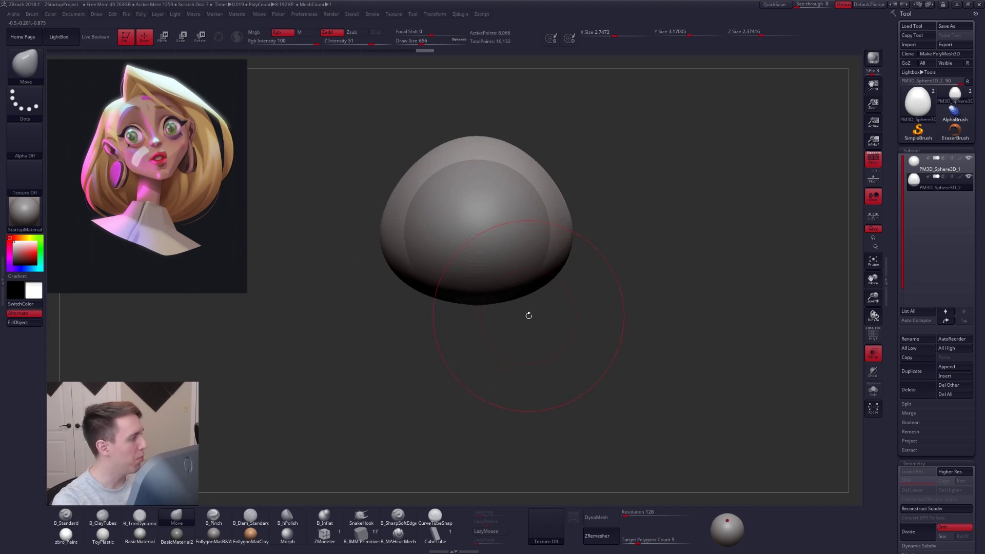
{"action": "left_click_drag", "start_coordinate": [529, 317], "coordinate": [557, 340], "text": "alt"}
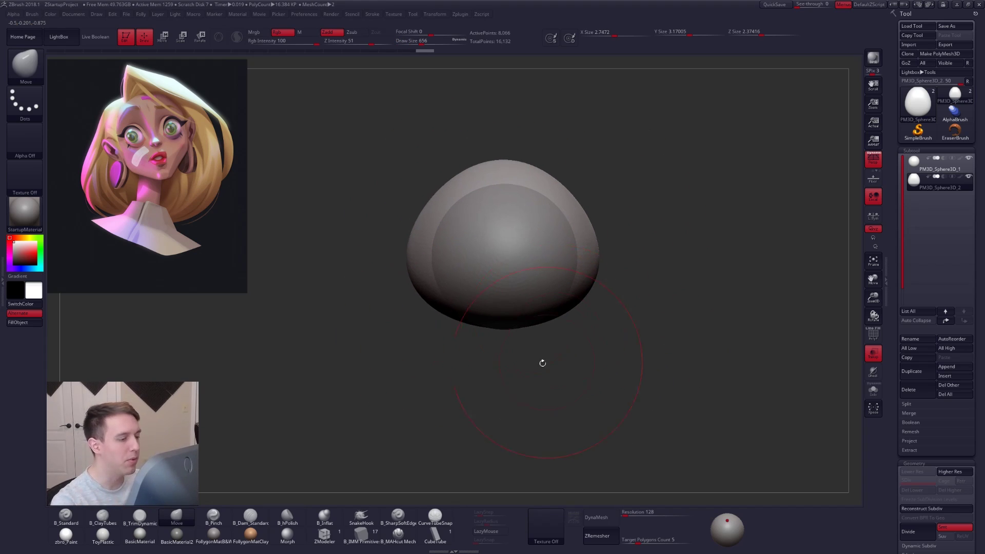
- Hide the front part of the hair volume with a selection and display its surface as double sided
{"action": "key", "text": "ctrl+shift"}
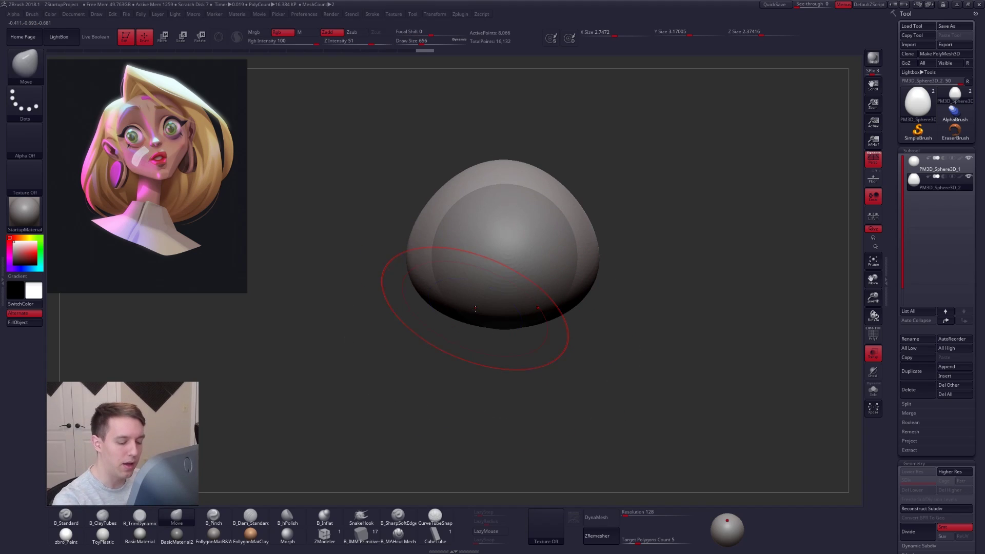
{"action": "mouse_move", "coordinate": [411, 329]}
{"action": "left_mouse_down", "text": "ctrl+alt+shift"}
{"action": "mouse_move", "coordinate": [543, 232]}
{"action": "mouse_move", "coordinate": [518, 359]}
{"action": "left_mouse_up", "text": "ctrl+alt+shift"}
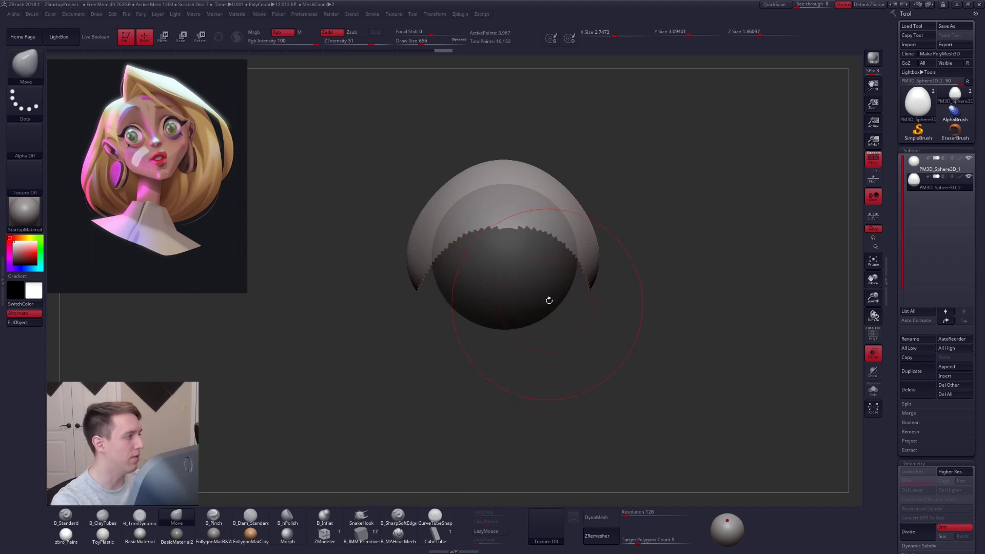
{"action": "left_click_drag", "start_coordinate": [550, 292], "coordinate": [571, 290]}
{"action": "key", "text": "ctrl+shift+f"}
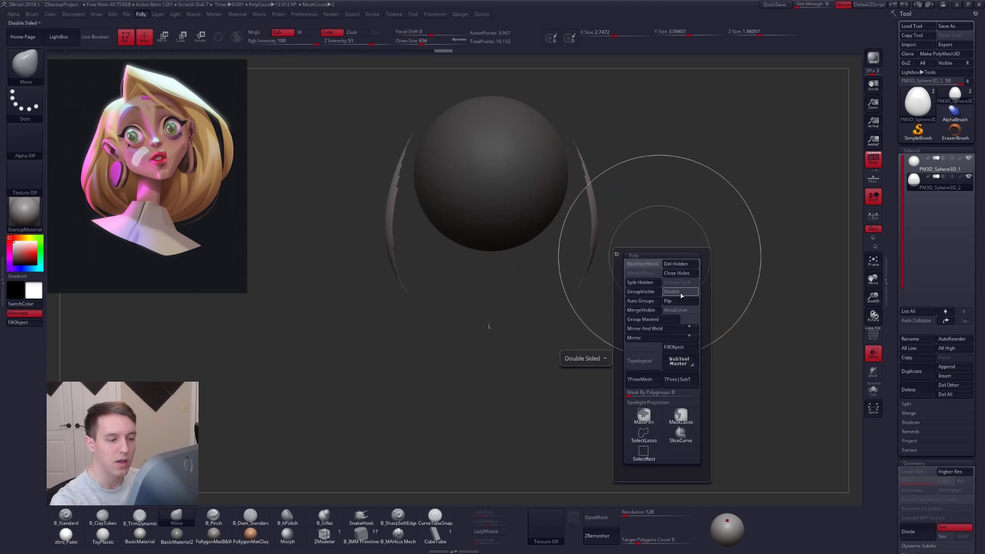
{"action": "left_click", "coordinate": [677, 292]}
- Restore the hidden polygons and hide a smaller front section, leaving an open shell behind the head sphere
{"action": "right_click_drag", "start_coordinate": [485, 280], "coordinate": [585, 272]}
{"action": "mouse_move", "coordinate": [585, 272]}
{"action": "right_mouse_down", "text": "alt"}
{"action": "mouse_move", "coordinate": [516, 300]}
{"action": "mouse_move", "coordinate": [529, 299]}
{"action": "mouse_move", "coordinate": [495, 287]}
{"action": "right_mouse_up", "text": "alt"}
{"action": "key", "text": "space"}
{"action": "left_click", "coordinate": [572, 290]}
{"action": "left_click_drag", "start_coordinate": [547, 334], "coordinate": [570, 309], "text": "ctrl+shift"}
{"action": "left_click_drag", "start_coordinate": [523, 278], "coordinate": [455, 381], "text": "ctrl+alt+shift"}
{"action": "left_click_drag", "start_coordinate": [554, 358], "coordinate": [595, 354], "text": "ctrl+shift"}
{"action": "right_click_drag", "start_coordinate": [677, 384], "coordinate": [624, 380]}
{"action": "mouse_move", "coordinate": [490, 176]}
{"action": "left_mouse_down", "text": "ctrl+alt+shift"}
{"action": "mouse_move", "coordinate": [489, 271]}
{"action": "mouse_move", "coordinate": [587, 341]}
{"action": "left_mouse_up", "text": "ctrl+alt+shift"}
{"action": "mouse_move", "coordinate": [588, 341]}
{"action": "right_mouse_down", "text": "shift"}
{"action": "mouse_move", "coordinate": [598, 347]}
{"action": "mouse_move", "coordinate": [515, 354]}
{"action": "right_mouse_up", "text": "shift"}
{"action": "mouse_move", "coordinate": [591, 360]}
{"action": "right_mouse_down"}
{"action": "mouse_move", "coordinate": [621, 356]}
{"action": "mouse_move", "coordinate": [606, 371]}
{"action": "right_mouse_up"}
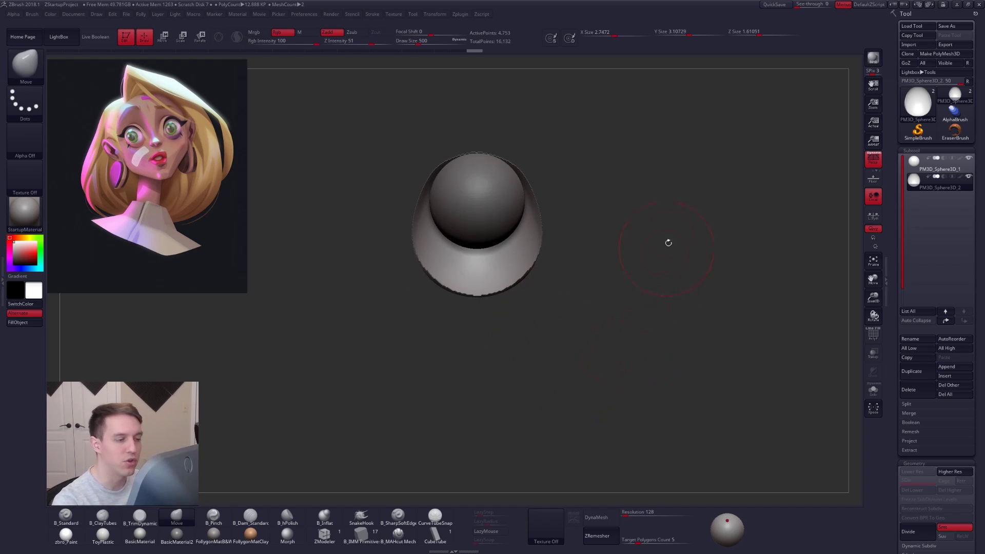
- Delete the hidden front polygons of the hair shell and isolate the shell to inspect its open edge
{"action": "key", "text": "space"}
{"action": "left_click", "coordinate": [719, 223]}
{"action": "right_click_drag", "start_coordinate": [594, 226], "coordinate": [591, 369]}
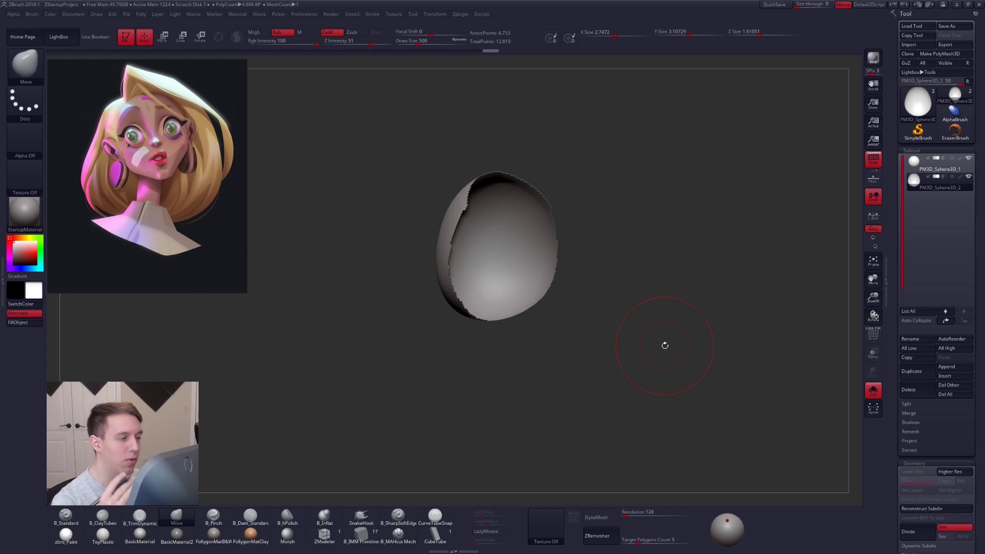
{"action": "right_click_drag", "start_coordinate": [510, 295], "coordinate": [526, 280]}
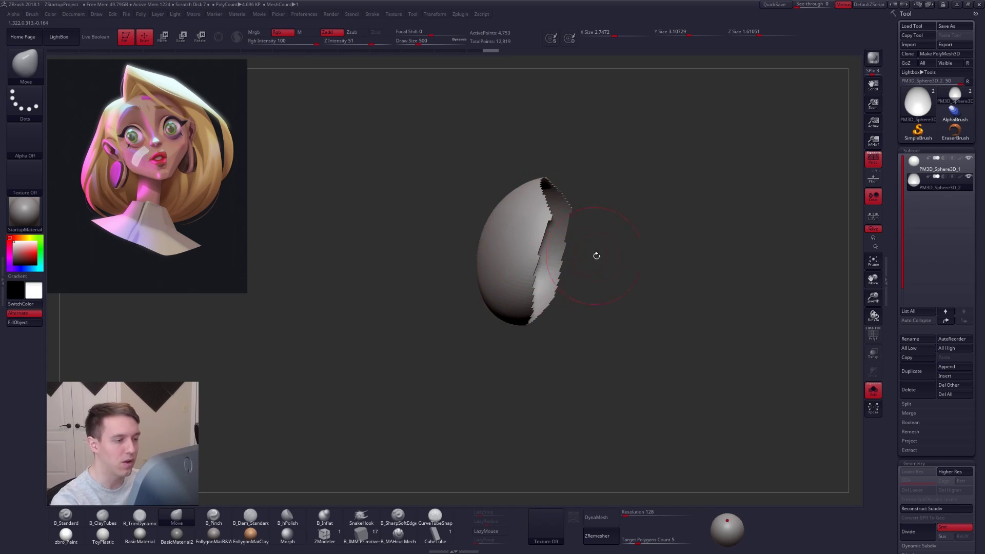
- Convert the open hair shell into a solid mesh with DynaMesh at resolution 128
{"action": "key", "text": "bracketleft"}
{"action": "left_click_drag", "start_coordinate": [664, 315], "coordinate": [642, 314]}
{"action": "left_click", "coordinate": [599, 519]}
{"action": "key", "text": "alt+s"}
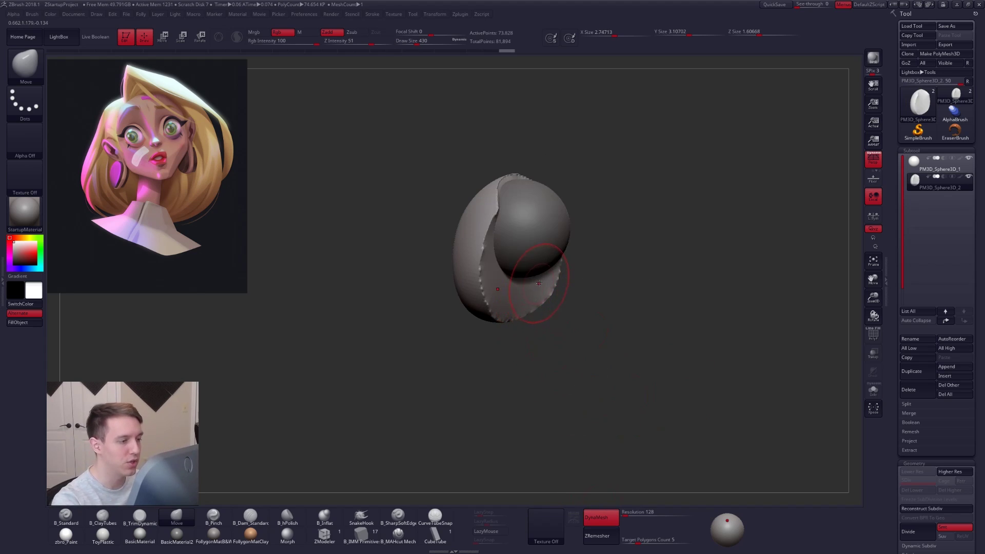
- Adjust the rim of the hair shell around the head sphere with a larger Move brush
{"action": "key", "text": "space"}
{"action": "left_click", "coordinate": [537, 287]}
{"action": "mouse_move", "coordinate": [530, 292]}
{"action": "right_mouse_down", "text": "shift"}
{"action": "mouse_move", "coordinate": [516, 285]}
{"action": "mouse_move", "coordinate": [509, 325]}
{"action": "right_mouse_up", "text": "shift"}
{"action": "key", "text": "space"}
{"action": "left_click", "coordinate": [513, 246]}
{"action": "right_click_drag", "start_coordinate": [513, 243], "coordinate": [507, 251]}
- Set the DynaMesh resolution to 8 and remesh the hair shell
{"action": "left_click", "coordinate": [625, 514]}
{"action": "left_click_drag", "start_coordinate": [541, 256], "coordinate": [493, 231], "text": "shift"}
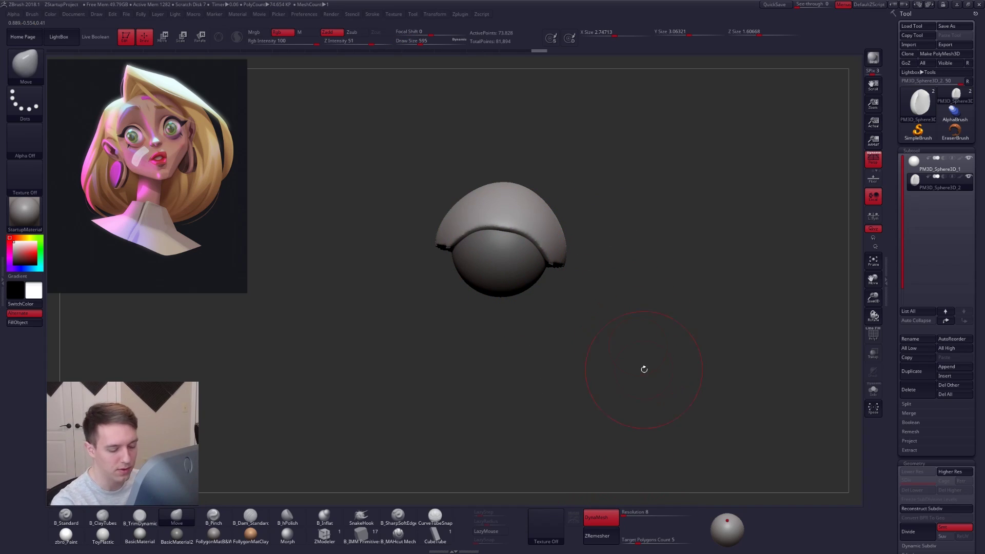
{"action": "left_click_drag", "start_coordinate": [646, 368], "coordinate": [701, 317], "text": "ctrl"}
- Reshape the top and lower edge of the coarse hair shell around the head sphere with the Move brush
{"action": "left_click_drag", "start_coordinate": [495, 234], "coordinate": [495, 260]}
{"action": "right_click_drag", "start_coordinate": [496, 256], "coordinate": [500, 208], "text": "shift"}
{"action": "mouse_move", "coordinate": [499, 208]}
{"action": "left_mouse_down"}
{"action": "mouse_move", "coordinate": [479, 231]}
{"action": "mouse_move", "coordinate": [499, 249]}
{"action": "left_mouse_up"}
{"action": "key", "text": "space"}
{"action": "key", "text": "space"}
{"action": "left_click_drag", "start_coordinate": [483, 326], "coordinate": [464, 338]}
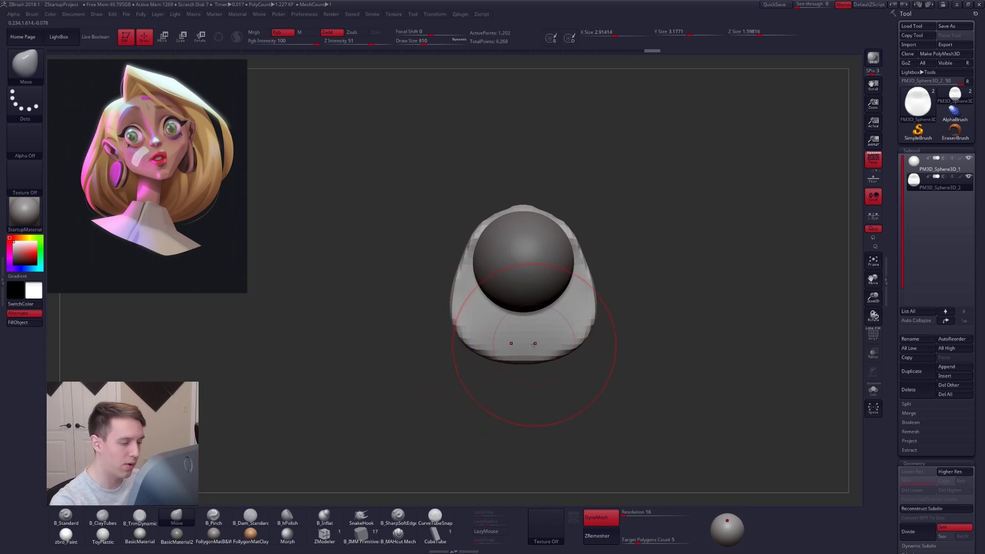
{"action": "mouse_move", "coordinate": [496, 349]}
{"action": "right_mouse_down", "text": "alt"}
{"action": "mouse_move", "coordinate": [487, 299]}
{"action": "mouse_move", "coordinate": [508, 219]}
{"action": "right_mouse_up", "text": "alt"}
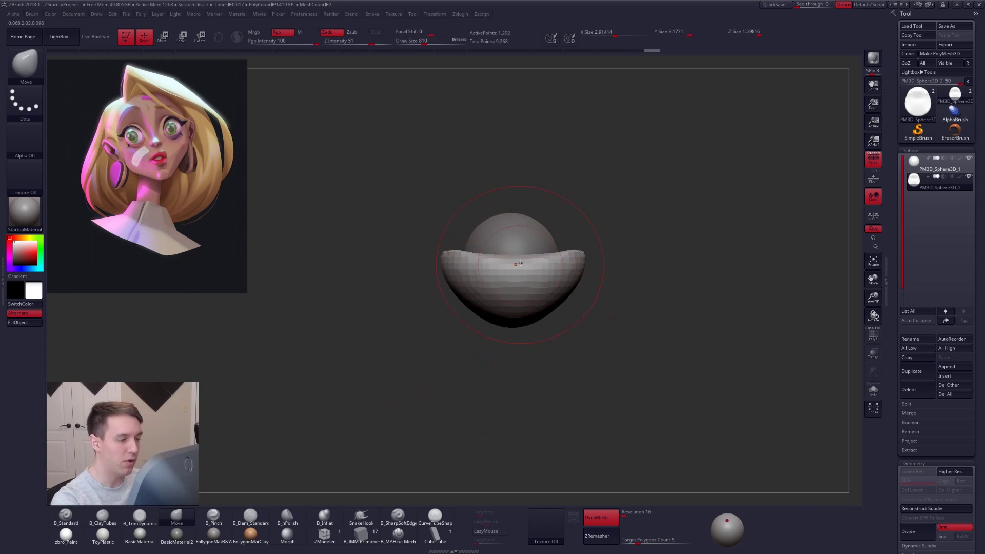
{"action": "mouse_move", "coordinate": [517, 263]}
{"action": "left_mouse_down"}
{"action": "mouse_move", "coordinate": [513, 277]}
{"action": "mouse_move", "coordinate": [480, 267]}
{"action": "left_mouse_up"}
{"action": "right_click_drag", "start_coordinate": [488, 262], "coordinate": [499, 334]}
{"action": "right_click_drag", "start_coordinate": [515, 249], "coordinate": [495, 302], "text": "alt"}
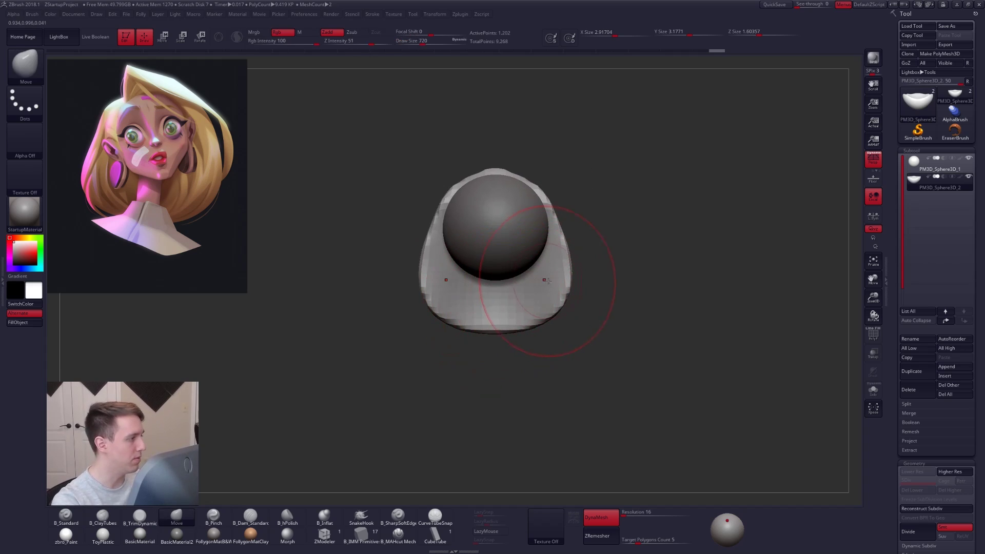
- Pull one side of the hair shell outward with the Move brush for an asymmetrical silhouette, undoing an unwanted stroke
{"action": "key", "text": "space"}
{"action": "left_click_drag", "start_coordinate": [549, 278], "coordinate": [553, 280]}
{"action": "key", "text": "space"}
{"action": "key", "text": "space"}
{"action": "mouse_move", "coordinate": [438, 230]}
{"action": "left_mouse_down"}
{"action": "mouse_move", "coordinate": [446, 229]}
{"action": "mouse_move", "coordinate": [436, 231]}
{"action": "left_mouse_up"}
{"action": "key", "text": "ctrl+z"}
{"action": "key", "text": "space"}
{"action": "left_click_drag", "start_coordinate": [552, 279], "coordinate": [560, 279]}
{"action": "left_click_drag", "start_coordinate": [561, 235], "coordinate": [568, 245]}
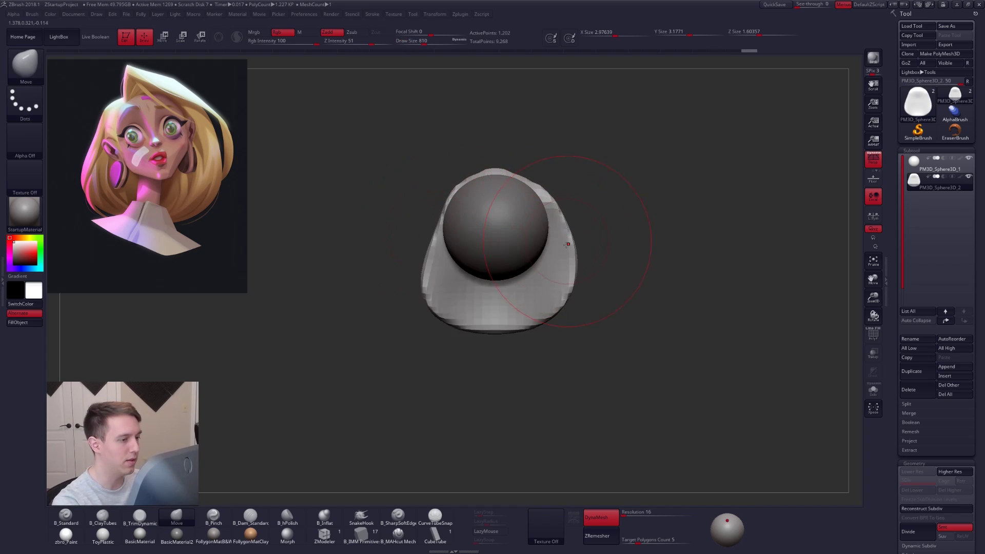
- Shape the lower corners and outer contour of the hair shell with the Move brush
{"action": "left_click_drag", "start_coordinate": [558, 292], "coordinate": [553, 314]}
{"action": "left_click_drag", "start_coordinate": [444, 309], "coordinate": [524, 300]}
{"action": "left_click_drag", "start_coordinate": [371, 204], "coordinate": [367, 201]}
{"action": "key", "text": "space"}
{"action": "left_click_drag", "start_coordinate": [516, 301], "coordinate": [505, 302]}
{"action": "left_click_drag", "start_coordinate": [591, 303], "coordinate": [490, 307]}
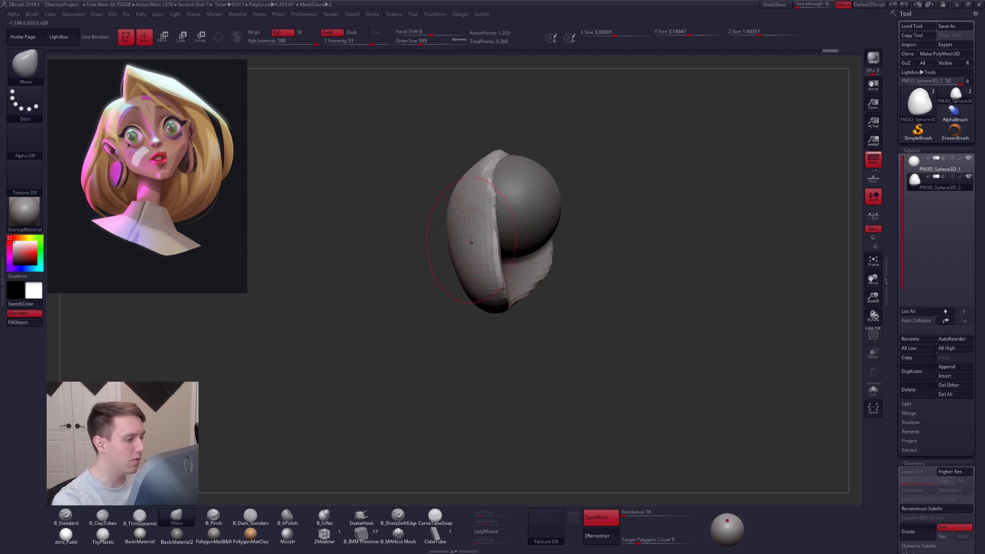
- Refine the hair shell's side profile and upper contour from several angles with the Move brush
{"action": "key", "text": "2"}
{"action": "left_click_drag", "start_coordinate": [472, 213], "coordinate": [478, 246]}
{"action": "mouse_move", "coordinate": [378, 234]}
{"action": "left_mouse_down"}
{"action": "mouse_move", "coordinate": [452, 230]}
{"action": "mouse_move", "coordinate": [440, 296]}
{"action": "left_mouse_up"}
{"action": "left_click_drag", "start_coordinate": [640, 376], "coordinate": [618, 376]}
{"action": "left_click_drag", "start_coordinate": [618, 375], "coordinate": [626, 326], "text": "alt"}
{"action": "key", "text": "space"}
{"action": "left_click_drag", "start_coordinate": [637, 266], "coordinate": [633, 266]}
{"action": "key", "text": "1"}
{"action": "left_click_drag", "start_coordinate": [421, 193], "coordinate": [415, 183]}
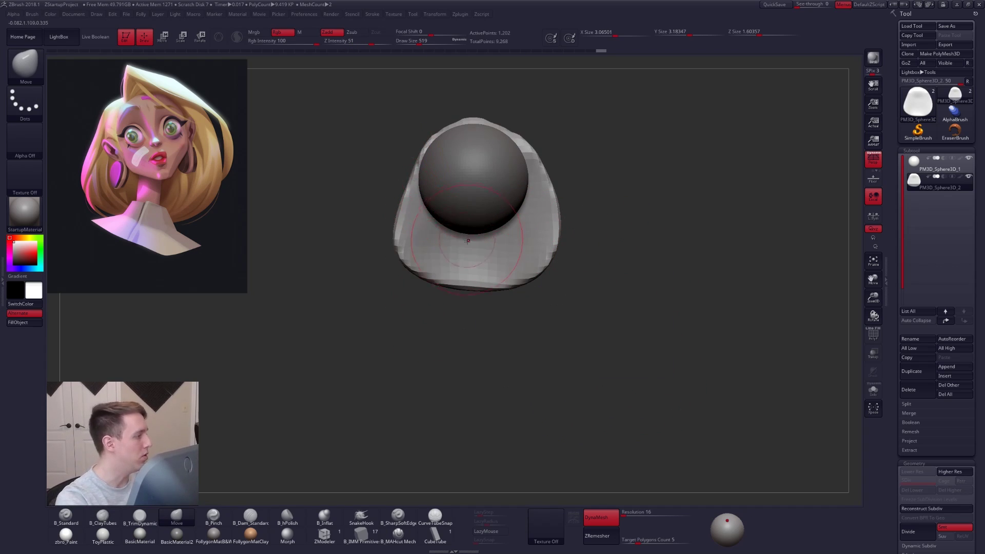
- Smooth the hair shell's surface and outer edge and ZRemesh it with a target polygon count of 0.1
{"action": "mouse_move", "coordinate": [468, 249]}
{"action": "left_mouse_down", "text": "shift"}
{"action": "mouse_move", "coordinate": [506, 260]}
{"action": "mouse_move", "coordinate": [543, 197]}
{"action": "mouse_move", "coordinate": [467, 132]}
{"action": "left_mouse_up", "text": "shift"}
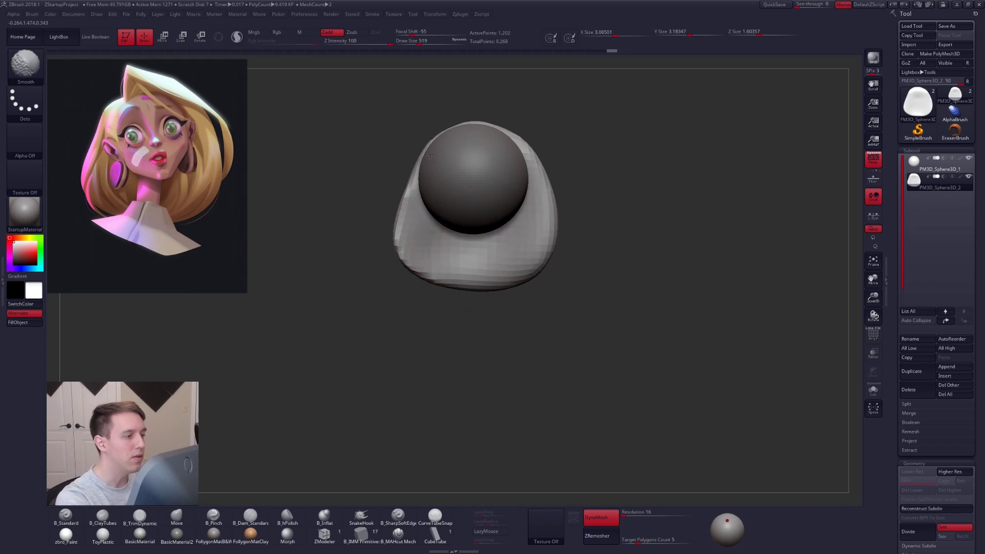
{"action": "left_click_drag", "start_coordinate": [419, 172], "coordinate": [405, 246], "text": "shift"}
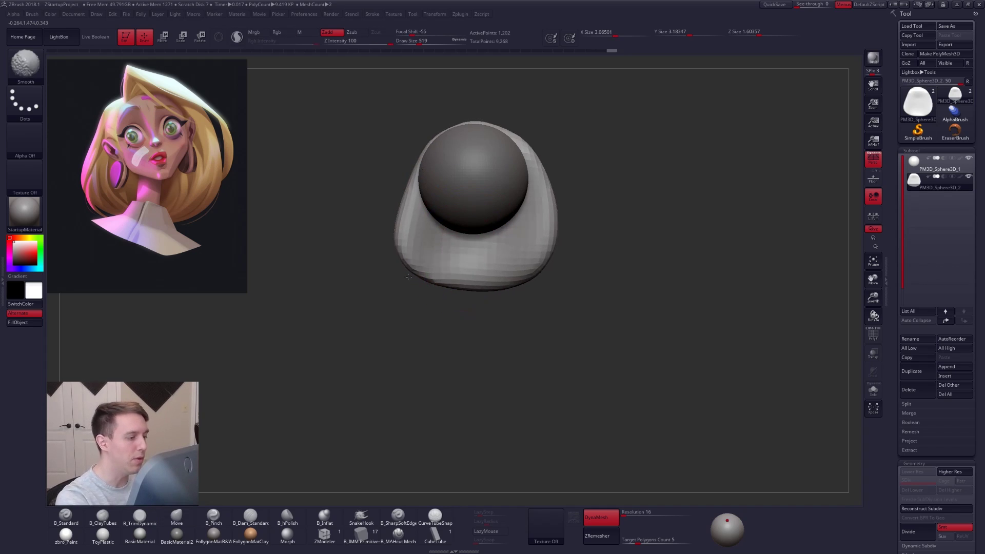
{"action": "left_click", "coordinate": [610, 536]}
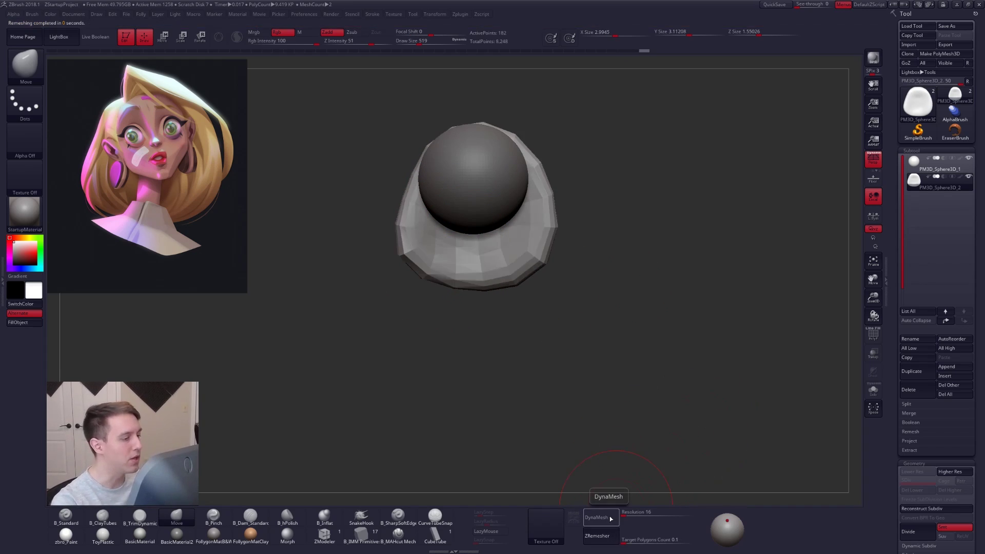
- Turn on the smooth subdivision preview and adjust the hair shell's sides with the Move brush
{"action": "key", "text": "ctrl+d"}
{"action": "left_click_drag", "start_coordinate": [544, 328], "coordinate": [625, 338]}
{"action": "left_click_drag", "start_coordinate": [544, 308], "coordinate": [628, 303]}
{"action": "mouse_move", "coordinate": [623, 169]}
{"action": "left_mouse_down", "text": "alt"}
{"action": "mouse_move", "coordinate": [551, 252]}
{"action": "mouse_move", "coordinate": [542, 245]}
{"action": "mouse_move", "coordinate": [616, 231]}
{"action": "left_mouse_up", "text": "alt"}
{"action": "key", "text": "space"}
{"action": "key", "text": "space"}
{"action": "left_click_drag", "start_coordinate": [540, 269], "coordinate": [545, 269]}
{"action": "left_click_drag", "start_coordinate": [553, 226], "coordinate": [546, 220]}
{"action": "left_click_drag", "start_coordinate": [616, 225], "coordinate": [495, 202]}
{"action": "left_click_drag", "start_coordinate": [565, 198], "coordinate": [621, 207], "text": "alt"}
{"action": "left_click_drag", "start_coordinate": [490, 214], "coordinate": [540, 206]}
- Fine-tune the hair shell's outline, lower edge and side profile with the Move brush against the reference portrait
{"action": "key", "text": "space"}
{"action": "left_click_drag", "start_coordinate": [546, 243], "coordinate": [541, 242]}
{"action": "left_click_drag", "start_coordinate": [454, 241], "coordinate": [457, 246]}
{"action": "left_click_drag", "start_coordinate": [439, 305], "coordinate": [435, 310]}
{"action": "left_click_drag", "start_coordinate": [395, 354], "coordinate": [411, 332], "text": "alt"}
{"action": "mouse_move", "coordinate": [457, 306]}
{"action": "left_mouse_down"}
{"action": "mouse_move", "coordinate": [411, 321]}
{"action": "mouse_move", "coordinate": [420, 281]}
{"action": "mouse_move", "coordinate": [516, 257]}
{"action": "left_mouse_up"}
{"action": "left_click_drag", "start_coordinate": [445, 349], "coordinate": [431, 325], "text": "alt"}
{"action": "left_click_drag", "start_coordinate": [493, 323], "coordinate": [446, 311]}
{"action": "key", "text": "space"}
{"action": "left_click_drag", "start_coordinate": [496, 260], "coordinate": [491, 261]}
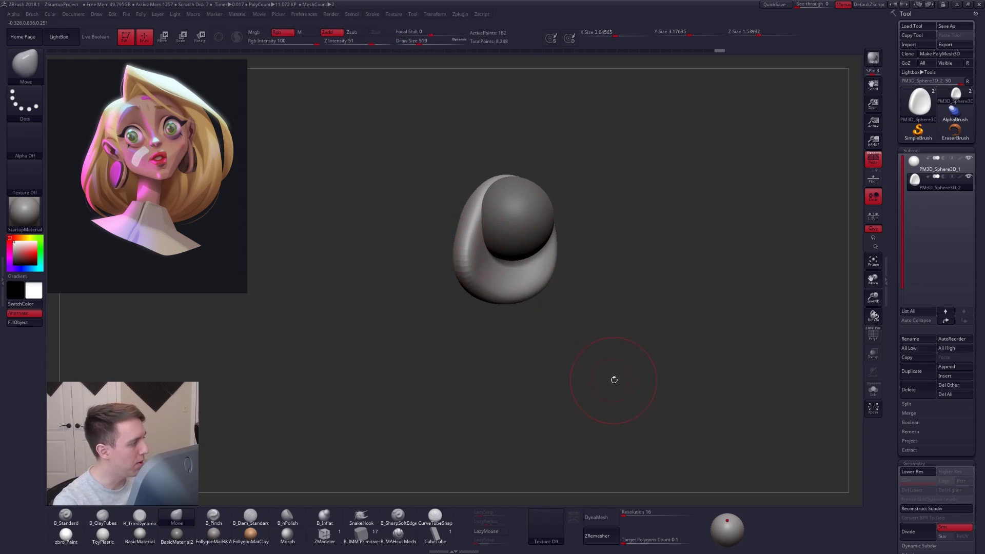
{"action": "right_click_drag", "start_coordinate": [614, 381], "coordinate": [594, 405]}
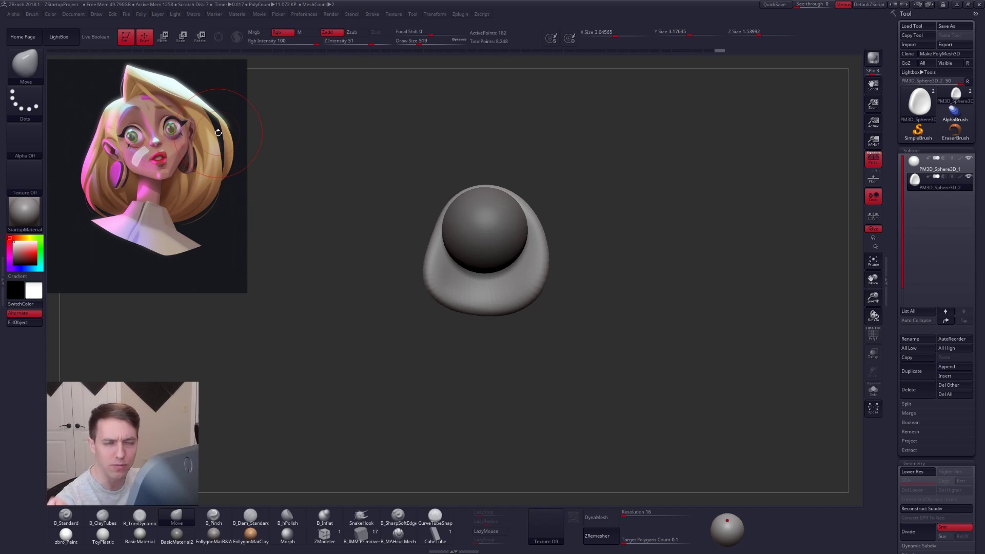
- Replace the smooth preview with real subdivisions up to level 4 and delete the hair shell's lower subdivision levels
{"action": "key", "text": "shift+d"}
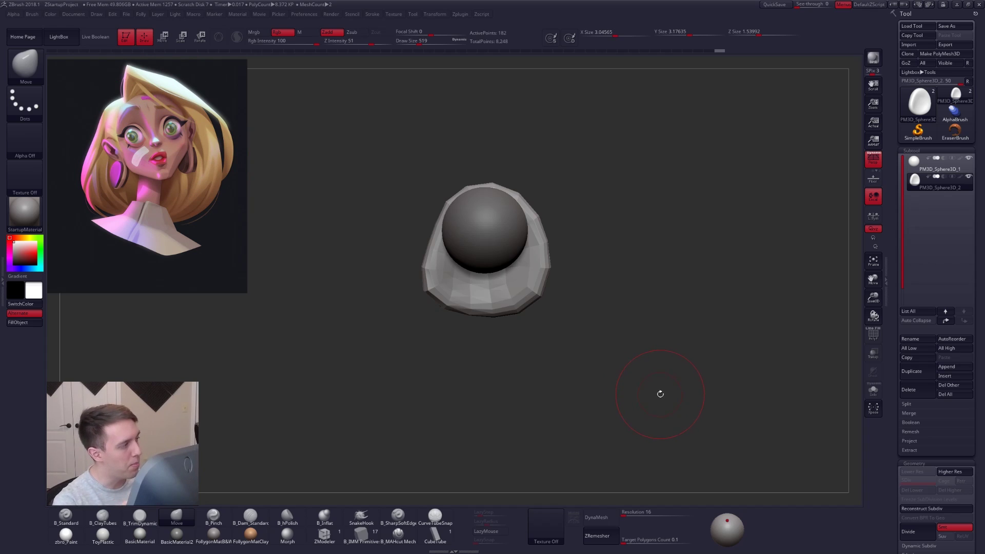
{"action": "key", "text": "ctrl+d"}
{"action": "key", "text": "ctrl+d"}
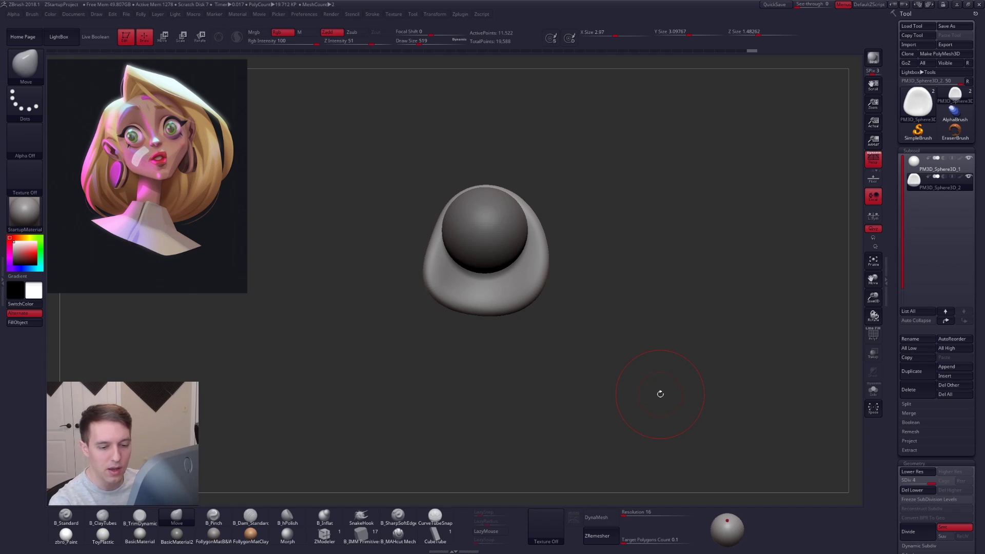
{"action": "left_click", "coordinate": [908, 490]}
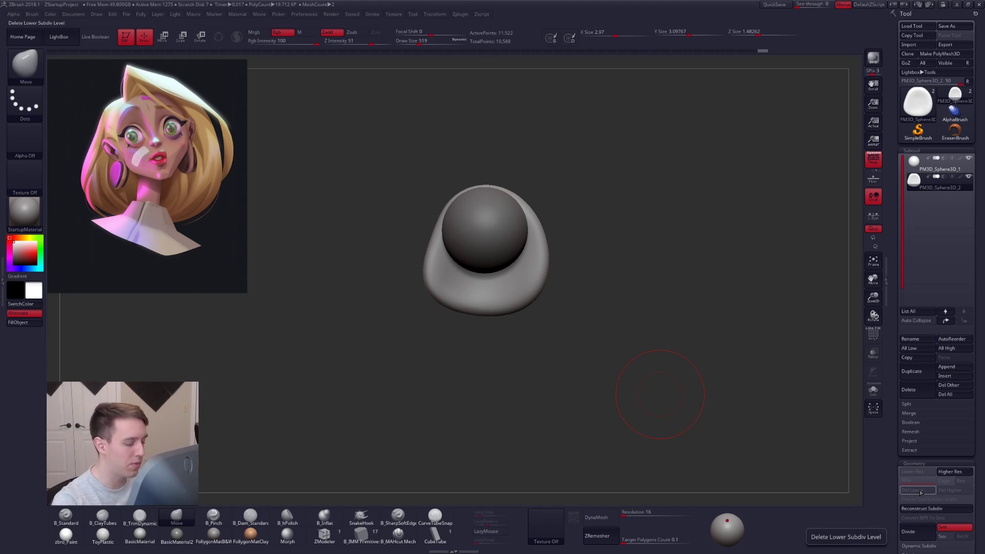
- Select the CubeTube brush, set the draw size to 252 and draw a wavy strand down the hair shell
{"action": "left_click", "coordinate": [436, 535]}
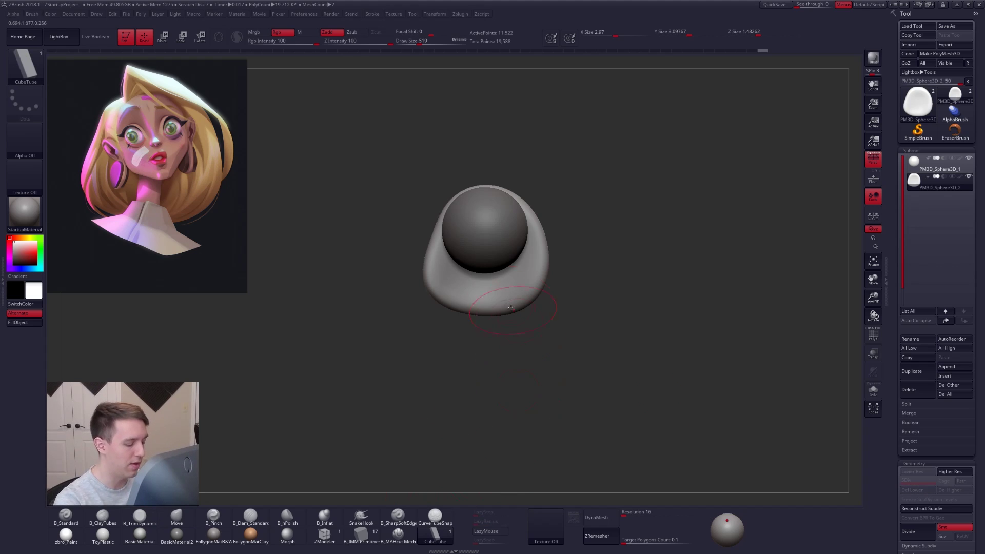
{"action": "key", "text": "space"}
{"action": "left_click_drag", "start_coordinate": [586, 262], "coordinate": [582, 262]}
{"action": "mouse_move", "coordinate": [503, 291]}
{"action": "right_mouse_down"}
{"action": "mouse_move", "coordinate": [543, 275]}
{"action": "mouse_move", "coordinate": [503, 289]}
{"action": "mouse_move", "coordinate": [534, 260]}
{"action": "right_mouse_up"}
{"action": "key", "text": "space"}
{"action": "left_click_drag", "start_coordinate": [546, 252], "coordinate": [543, 251]}
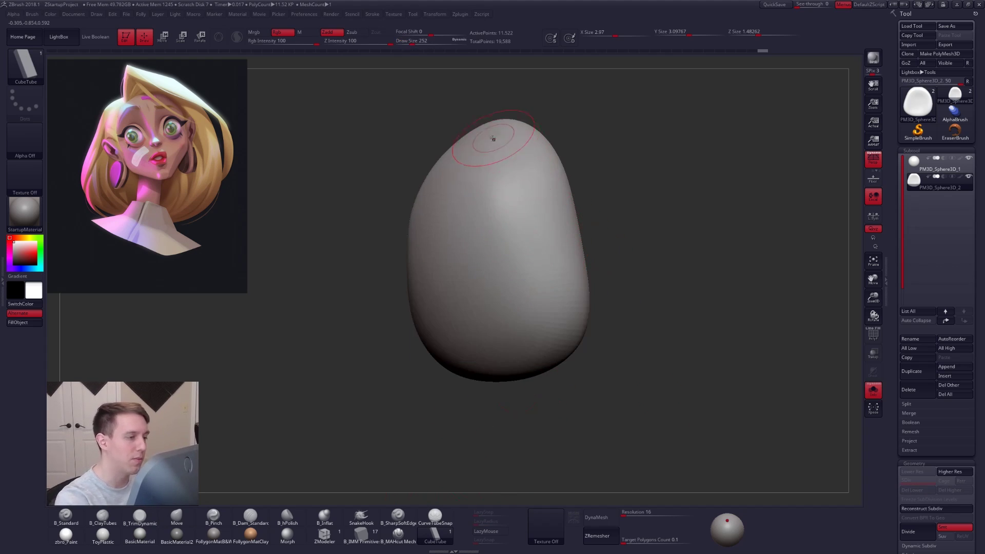
{"action": "mouse_move", "coordinate": [492, 140]}
{"action": "left_mouse_down"}
{"action": "mouse_move", "coordinate": [453, 264]}
{"action": "mouse_move", "coordinate": [456, 290]}
{"action": "left_mouse_up"}
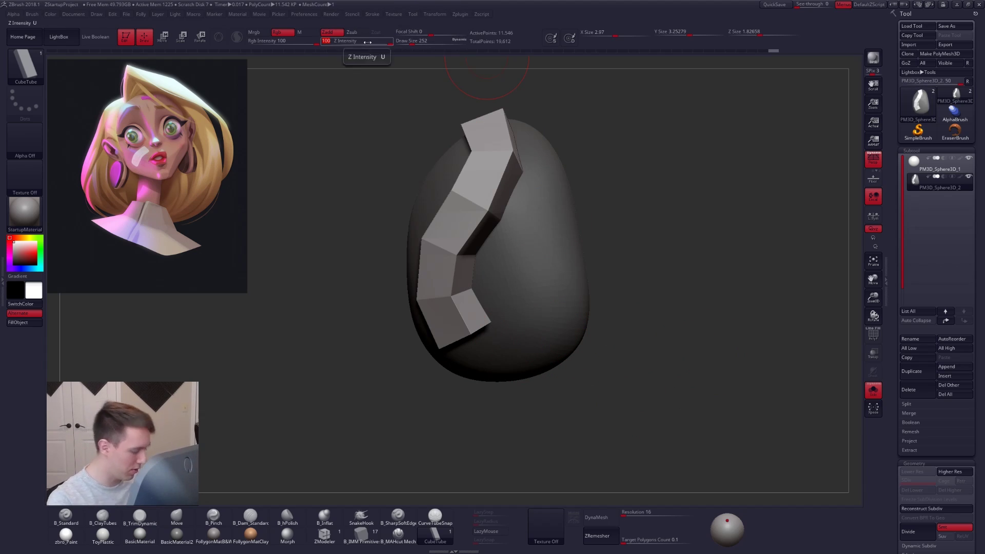
- Lower the CubeTube brush's Z Intensity to 50 and finally 21, refreshing the test strand to compare its thickness
{"action": "type", "text": "50"}
{"action": "key", "text": "Tab"}
{"action": "left_click", "coordinate": [464, 229]}
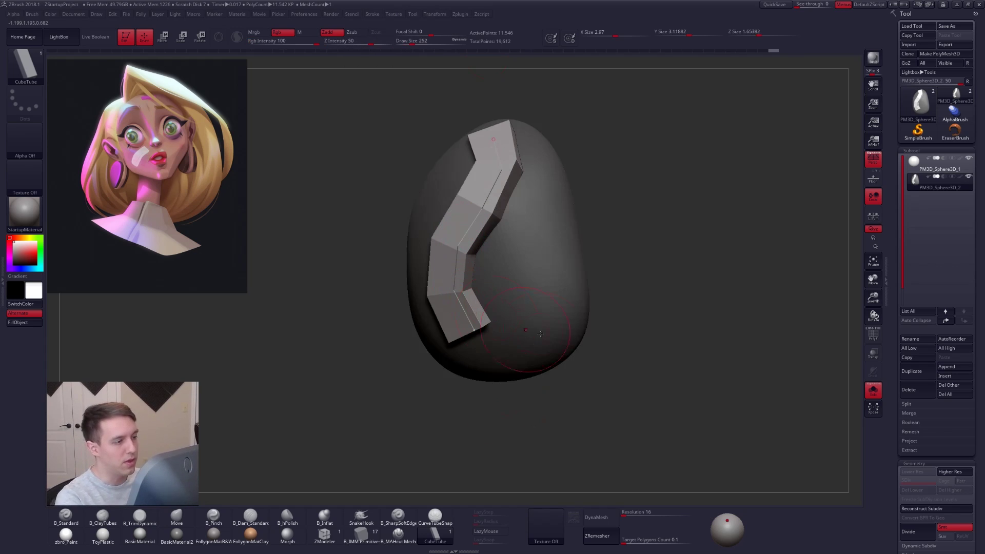
{"action": "mouse_move", "coordinate": [618, 385]}
{"action": "left_mouse_down"}
{"action": "mouse_move", "coordinate": [590, 387]}
{"action": "mouse_move", "coordinate": [591, 398]}
{"action": "mouse_move", "coordinate": [620, 392]}
{"action": "mouse_move", "coordinate": [611, 390]}
{"action": "left_mouse_up"}
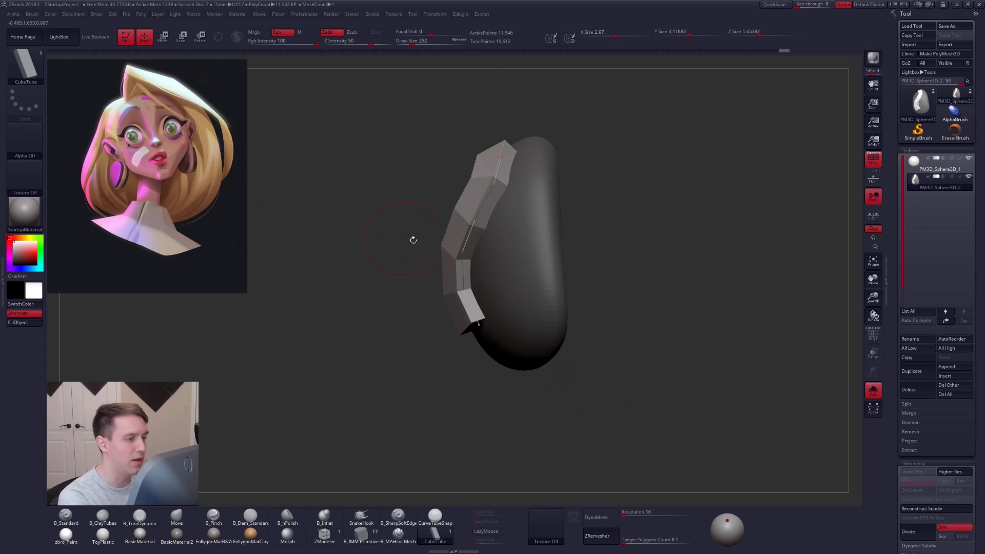
{"action": "key", "text": "space"}
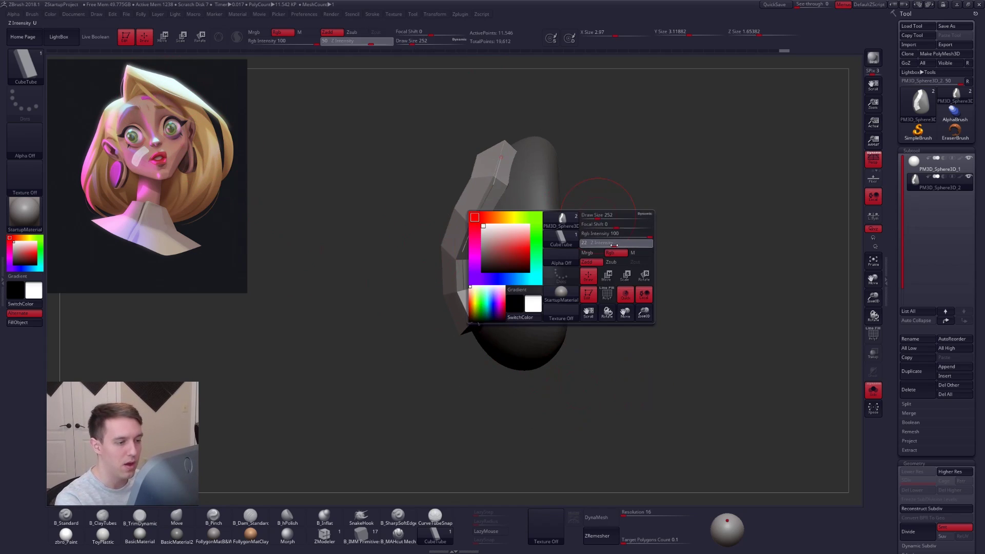
{"action": "left_click_drag", "start_coordinate": [614, 245], "coordinate": [613, 245]}
{"action": "left_click", "coordinate": [480, 211]}
{"action": "mouse_move", "coordinate": [595, 290]}
{"action": "left_mouse_down"}
{"action": "mouse_move", "coordinate": [534, 283]}
{"action": "mouse_move", "coordinate": [577, 254]}
{"action": "left_mouse_up"}
{"action": "key", "text": "space"}
{"action": "left_click", "coordinate": [576, 254]}
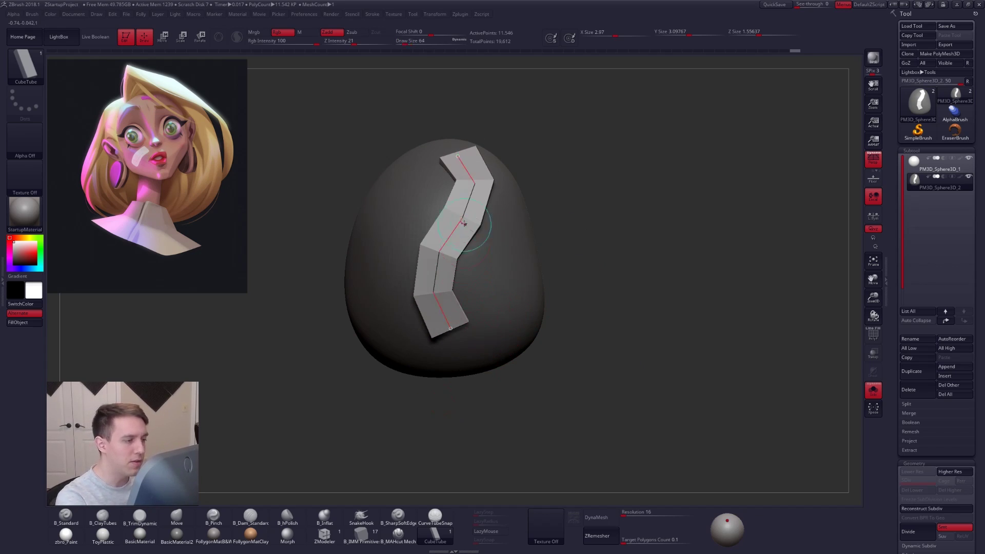
- Draw a second, straight strand beside the first at draw size 160 and undo both test strands
{"action": "left_click_drag", "start_coordinate": [556, 331], "coordinate": [624, 329]}
{"action": "left_click_drag", "start_coordinate": [363, 163], "coordinate": [351, 358]}
{"action": "left_click_drag", "start_coordinate": [478, 375], "coordinate": [421, 368]}
{"action": "left_click_drag", "start_coordinate": [514, 367], "coordinate": [665, 351], "text": "alt"}
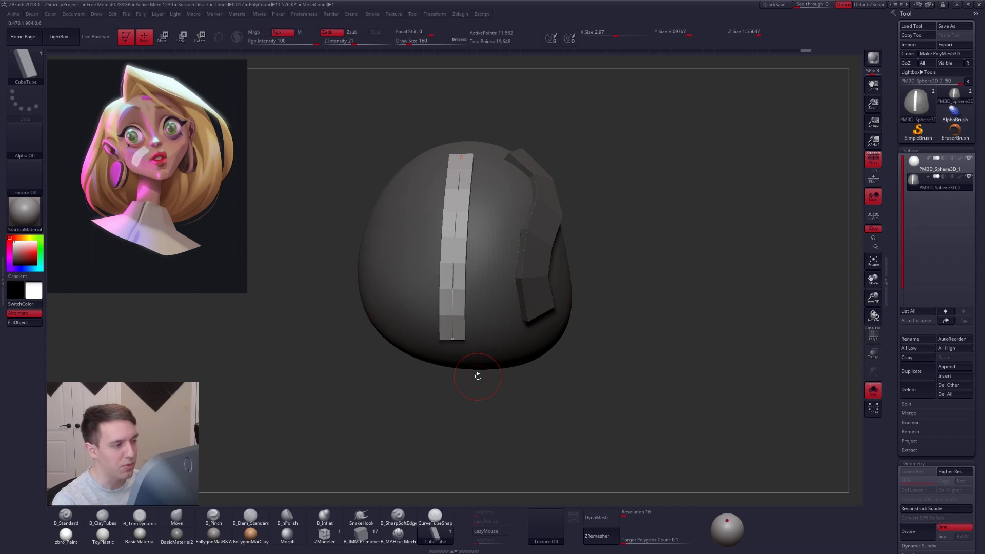
{"action": "key", "text": "ctrl+z"}
{"action": "key", "text": "ctrl+z"}
{"action": "key", "text": "ctrl+z"}
{"action": "key", "text": "ctrl+z"}
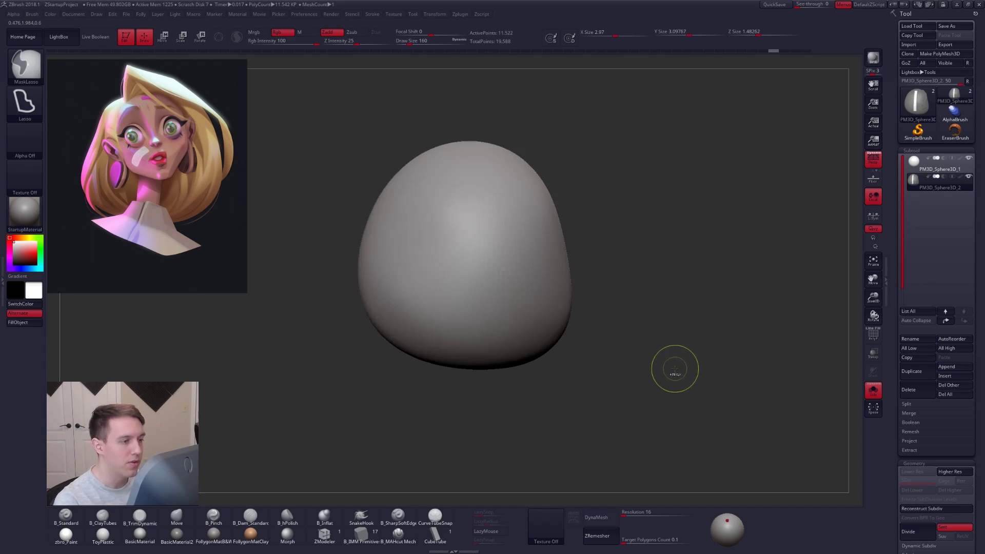
- Shape the CubeTube brush's Size falloff curve so that strands start at full thickness and taper to a point
{"action": "left_click", "coordinate": [3, 281]}
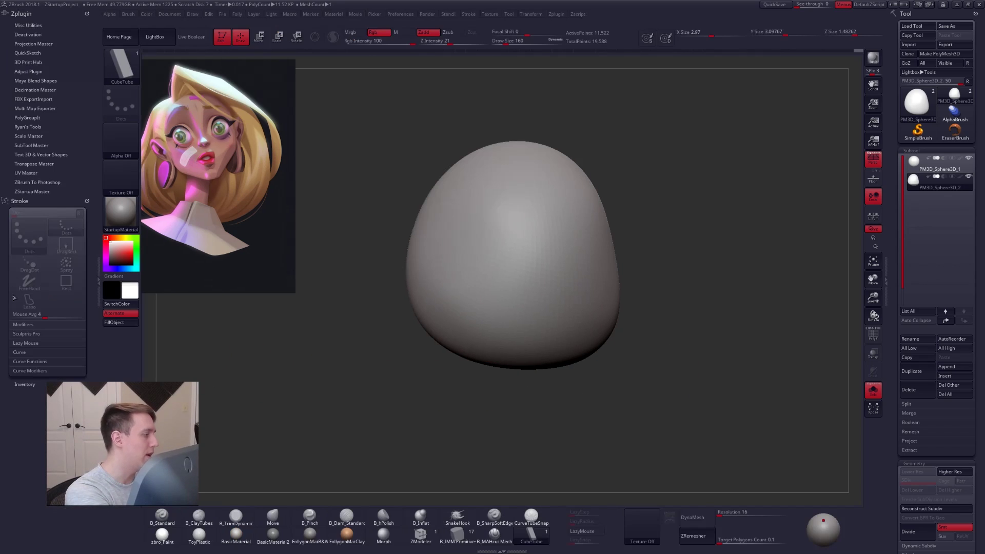
{"action": "scroll", "coordinate": [40, 235], "scroll_direction": "down", "scroll_amount": 3}
{"action": "left_click", "coordinate": [40, 306]}
{"action": "left_click", "coordinate": [35, 327]}
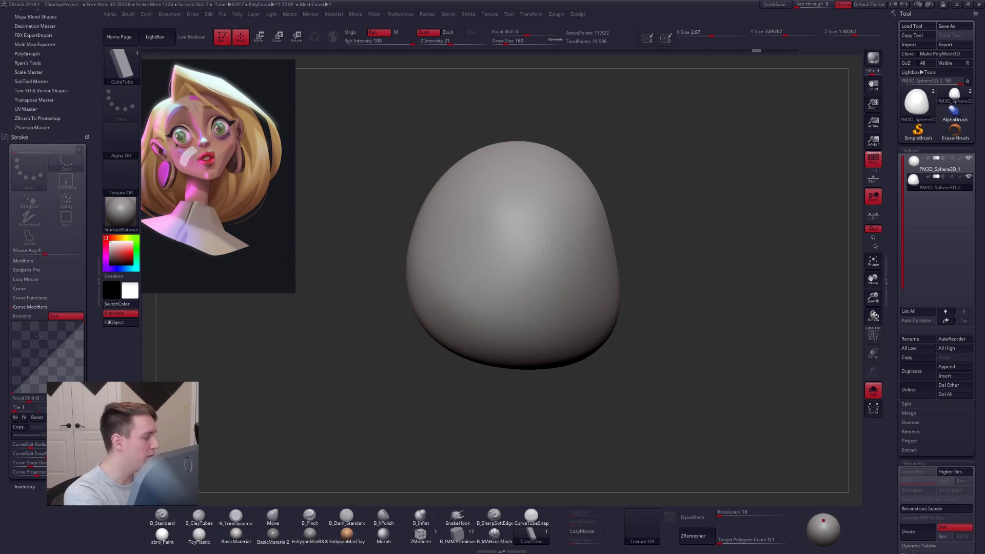
{"action": "left_click_drag", "start_coordinate": [14, 367], "coordinate": [12, 322]}
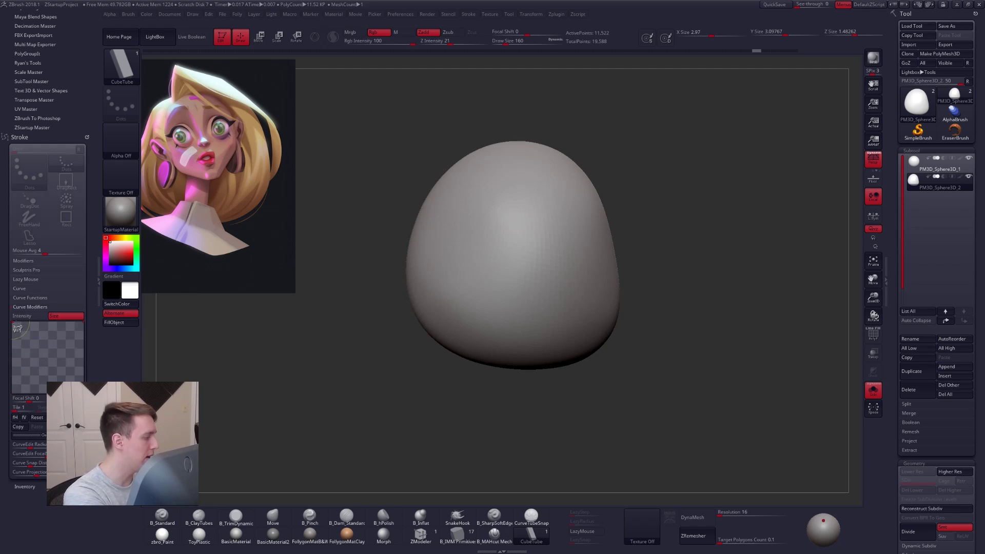
{"action": "left_click_drag", "start_coordinate": [84, 322], "coordinate": [84, 388]}
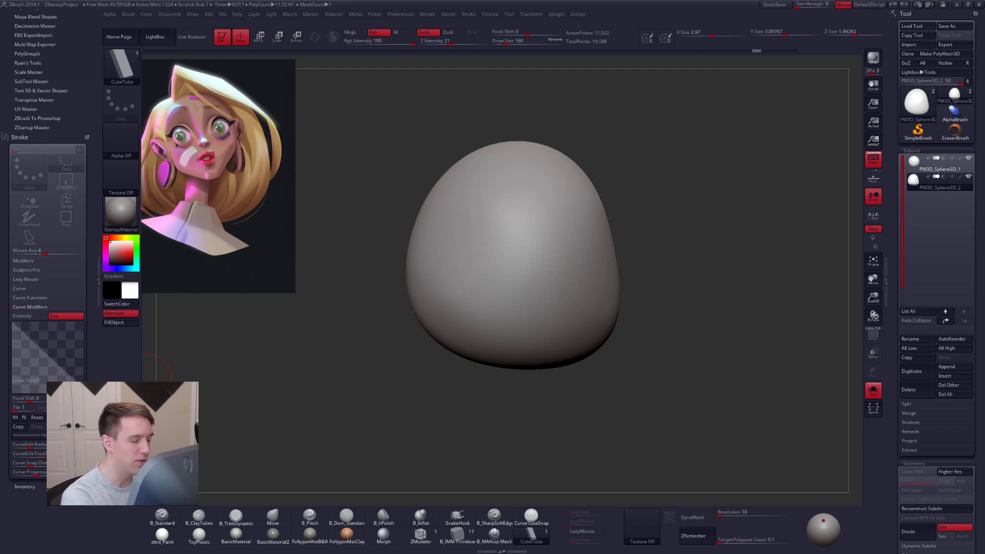
- Test the taper with one curved strand from the crown to the lower edge and undo it
{"action": "left_click_drag", "start_coordinate": [328, 355], "coordinate": [352, 349]}
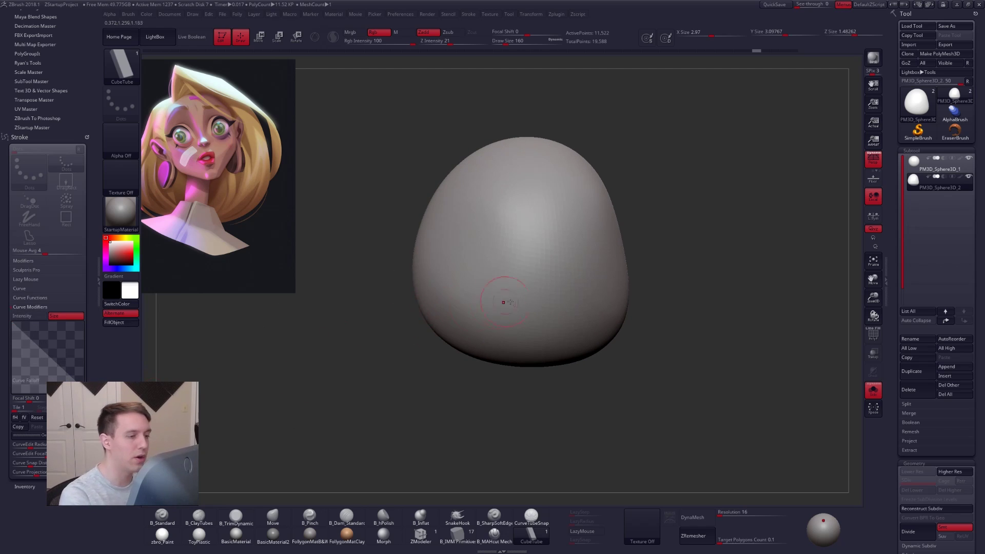
{"action": "right_click_drag", "start_coordinate": [512, 301], "coordinate": [484, 238]}
{"action": "mouse_move", "coordinate": [506, 161]}
{"action": "left_mouse_down"}
{"action": "mouse_move", "coordinate": [480, 180]}
{"action": "mouse_move", "coordinate": [498, 375]}
{"action": "left_mouse_up"}
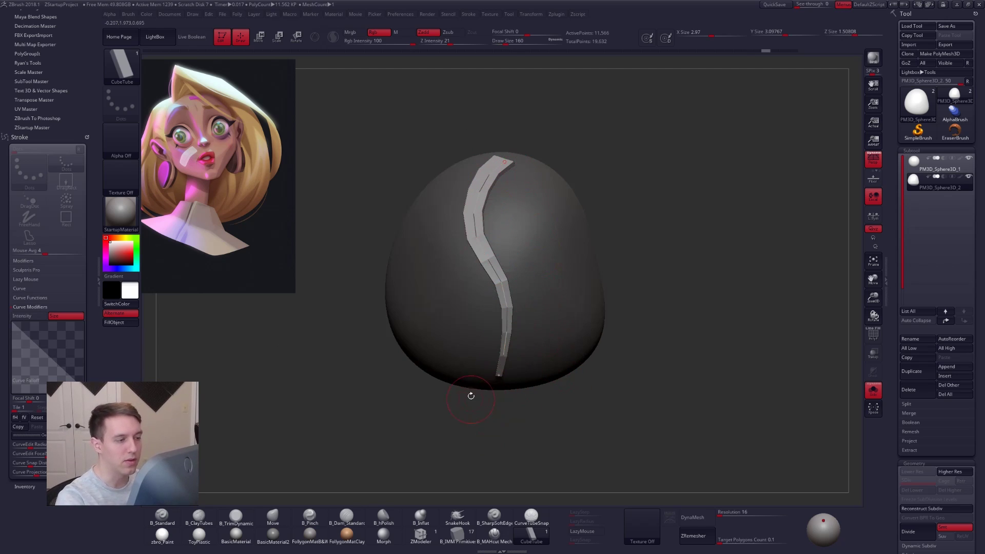
{"action": "mouse_move", "coordinate": [655, 403]}
{"action": "left_mouse_down"}
{"action": "mouse_move", "coordinate": [657, 385]}
{"action": "mouse_move", "coordinate": [637, 370]}
{"action": "mouse_move", "coordinate": [681, 353]}
{"action": "left_mouse_up"}
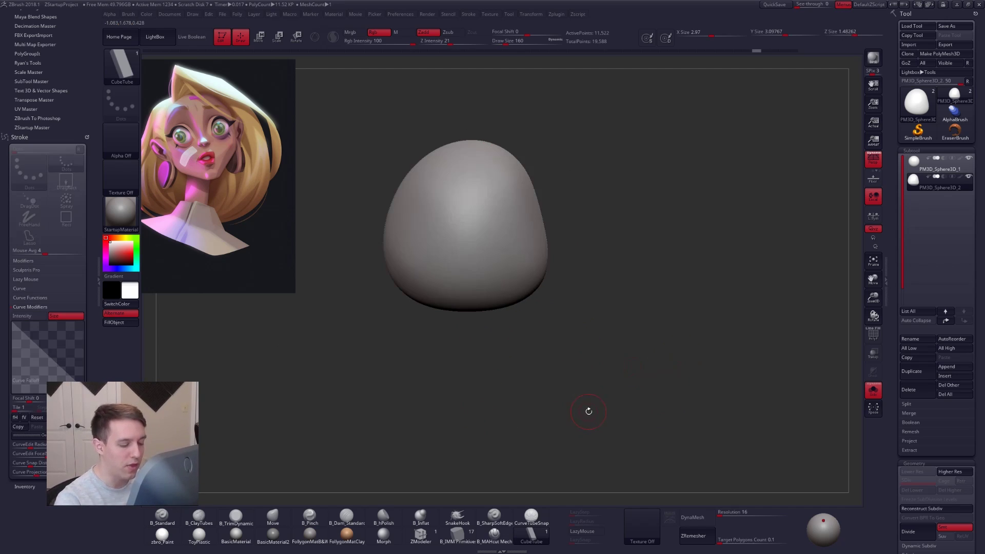
- Switch to the CurveTubeSnap brush, set the draw size to 215 and draw a tube strand down the hair shell
{"action": "left_click", "coordinate": [531, 516]}
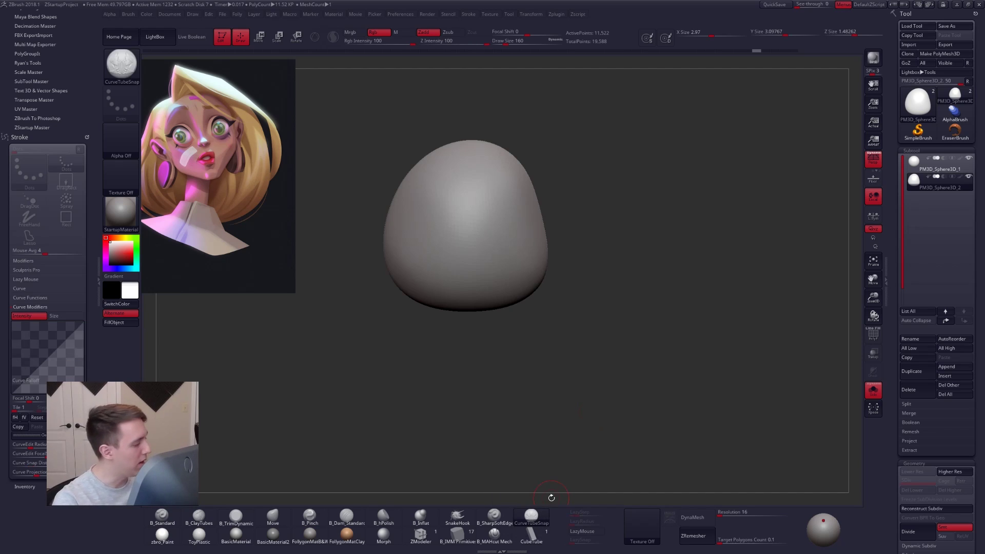
{"action": "mouse_move", "coordinate": [465, 248]}
{"action": "right_mouse_down"}
{"action": "mouse_move", "coordinate": [519, 248]}
{"action": "mouse_move", "coordinate": [499, 288]}
{"action": "right_mouse_up"}
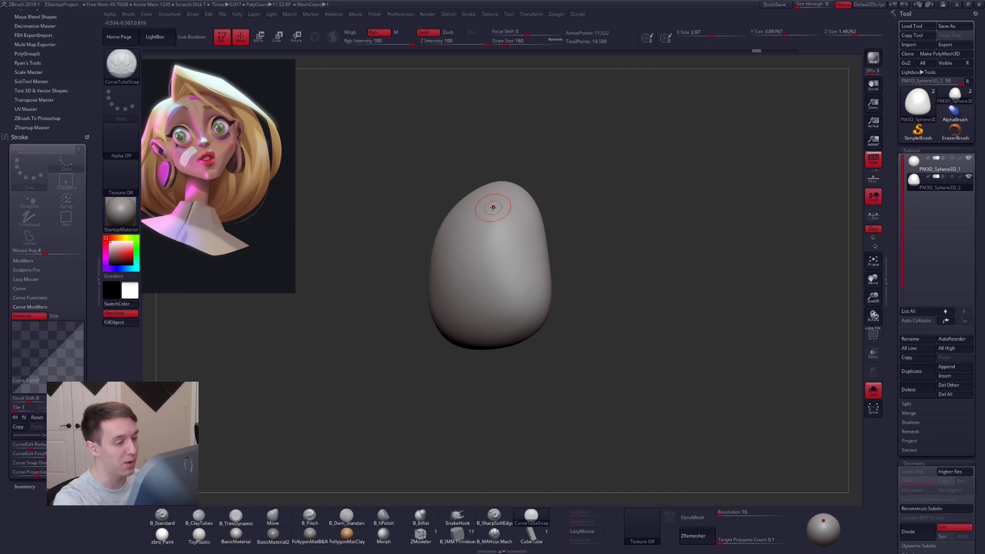
{"action": "mouse_move", "coordinate": [503, 211]}
{"action": "right_mouse_down"}
{"action": "mouse_move", "coordinate": [505, 201]}
{"action": "mouse_move", "coordinate": [516, 228]}
{"action": "right_mouse_up"}
{"action": "key", "text": "space"}
{"action": "left_click_drag", "start_coordinate": [499, 218], "coordinate": [505, 217]}
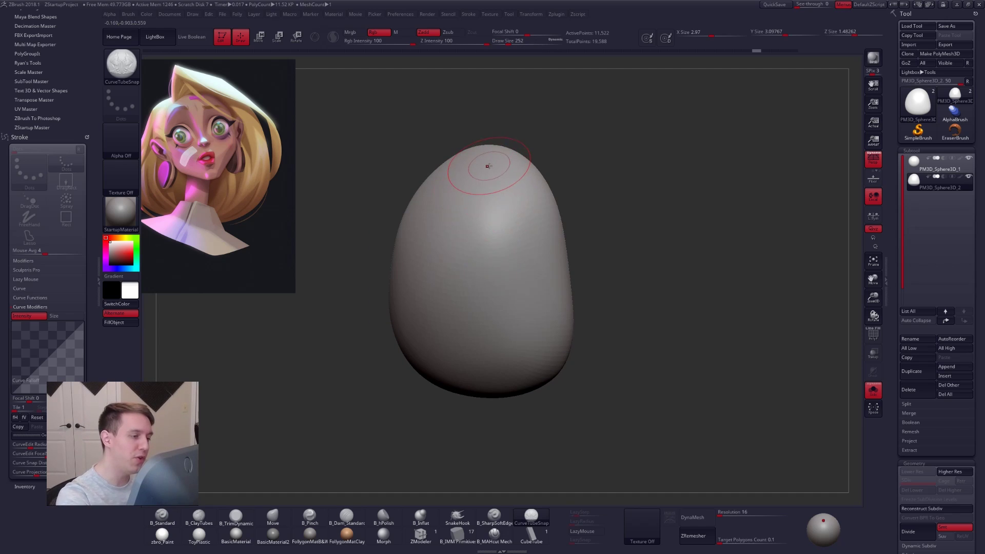
{"action": "key", "text": "space"}
{"action": "left_click_drag", "start_coordinate": [489, 170], "coordinate": [487, 170]}
{"action": "mouse_move", "coordinate": [466, 214]}
{"action": "left_mouse_down"}
{"action": "mouse_move", "coordinate": [508, 315]}
{"action": "mouse_move", "coordinate": [507, 357]}
{"action": "left_mouse_up"}
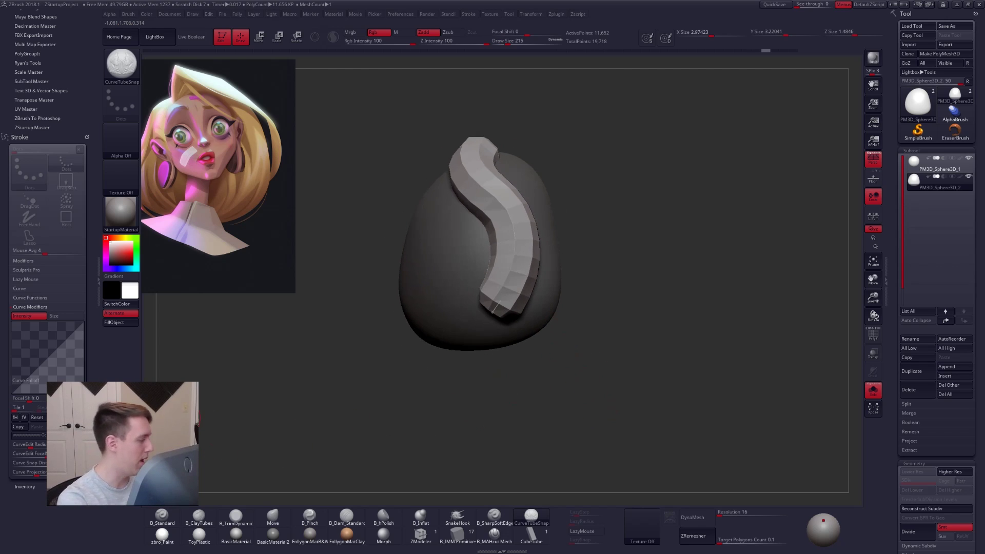
- Enable the Size curve modifier for CurveTubeSnap and make its falloff run from full thickness to zero
{"action": "left_click", "coordinate": [66, 316]}
{"action": "left_click_drag", "start_coordinate": [13, 392], "coordinate": [13, 322]}
{"action": "left_click_drag", "start_coordinate": [84, 323], "coordinate": [84, 393]}
- Redraw the tube strand with the tapered falloff, compare a few trial strokes on the hair shell and undo them
{"action": "key", "text": "ctrl+z"}
{"action": "mouse_move", "coordinate": [496, 158]}
{"action": "left_mouse_down"}
{"action": "mouse_move", "coordinate": [476, 201]}
{"action": "mouse_move", "coordinate": [458, 305]}
{"action": "left_mouse_up"}
{"action": "mouse_move", "coordinate": [642, 215]}
{"action": "left_mouse_down"}
{"action": "mouse_move", "coordinate": [542, 205]}
{"action": "mouse_move", "coordinate": [472, 274]}
{"action": "left_mouse_up"}
{"action": "left_click_drag", "start_coordinate": [468, 42], "coordinate": [450, 43]}
{"action": "key", "text": "ctrl+z"}
{"action": "left_click_drag", "start_coordinate": [476, 190], "coordinate": [453, 356]}
{"action": "mouse_move", "coordinate": [436, 390]}
{"action": "left_mouse_down"}
{"action": "mouse_move", "coordinate": [512, 336]}
{"action": "mouse_move", "coordinate": [500, 295]}
{"action": "left_mouse_up"}
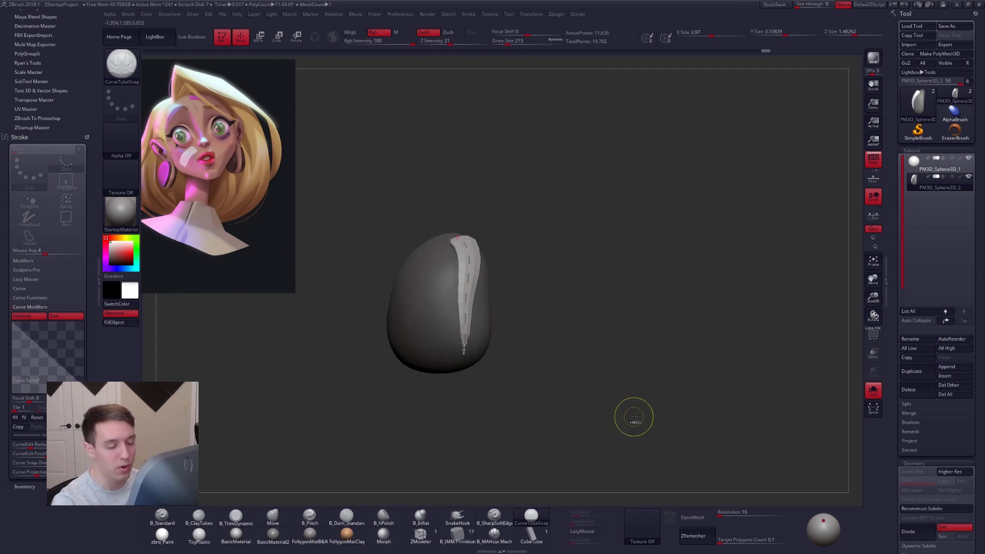
{"action": "key", "text": "ctrl+z"}
- Draw a trial CubeTube strand, inspect its segments with the polyframe display, undo it and hide the polyframe
{"action": "left_click", "coordinate": [532, 534]}
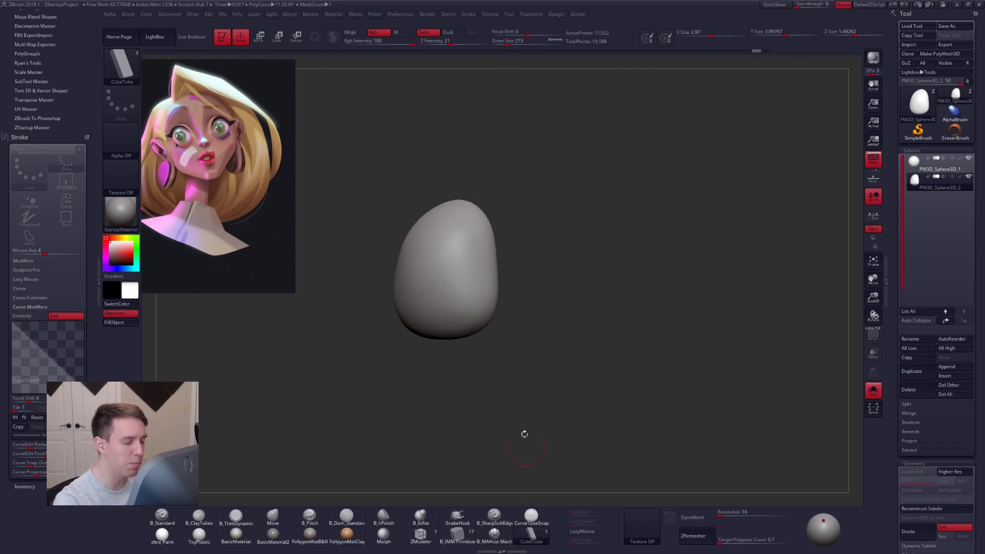
{"action": "right_click_drag", "start_coordinate": [524, 420], "coordinate": [539, 257], "text": "ctrl"}
{"action": "left_click_drag", "start_coordinate": [487, 167], "coordinate": [483, 332]}
{"action": "mouse_move", "coordinate": [487, 429]}
{"action": "right_mouse_down"}
{"action": "mouse_move", "coordinate": [503, 303]}
{"action": "mouse_move", "coordinate": [500, 354]}
{"action": "right_mouse_up"}
{"action": "key", "text": "shift+f"}
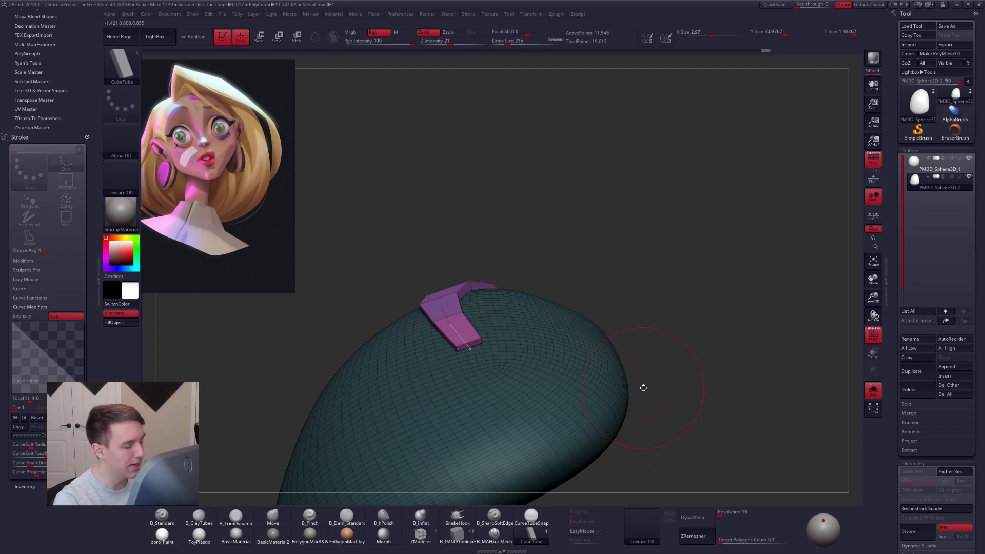
{"action": "right_click_drag", "start_coordinate": [644, 407], "coordinate": [624, 422]}
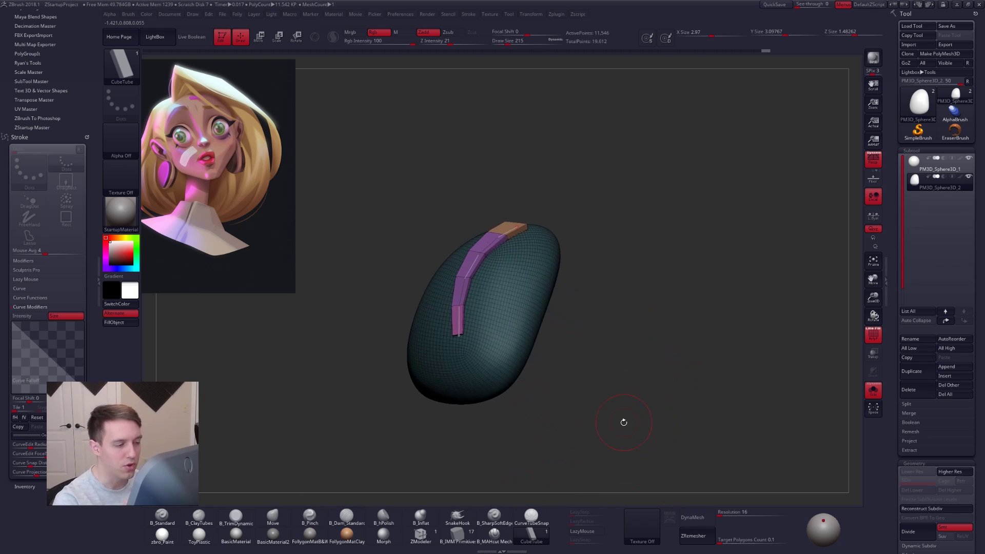
{"action": "left_click", "coordinate": [98, 282]}
{"action": "key", "text": "ctrl+z"}
{"action": "right_click_drag", "start_coordinate": [442, 295], "coordinate": [511, 327]}
{"action": "key", "text": "shift+f"}
- Set the draw size to 292 and draw a CubeTube strand from the crown down the hair shell's side
{"action": "right_click_drag", "start_coordinate": [484, 268], "coordinate": [521, 350]}
{"action": "mouse_move", "coordinate": [526, 281]}
{"action": "right_mouse_down"}
{"action": "mouse_move", "coordinate": [522, 268]}
{"action": "mouse_move", "coordinate": [516, 280]}
{"action": "mouse_move", "coordinate": [528, 284]}
{"action": "mouse_move", "coordinate": [501, 241]}
{"action": "right_mouse_up"}
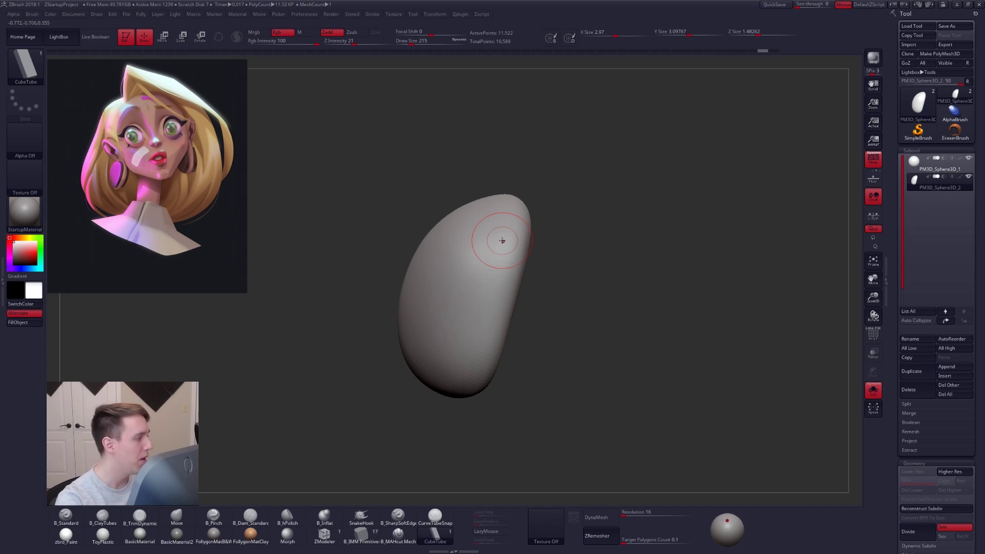
{"action": "right_click_drag", "start_coordinate": [503, 216], "coordinate": [513, 311]}
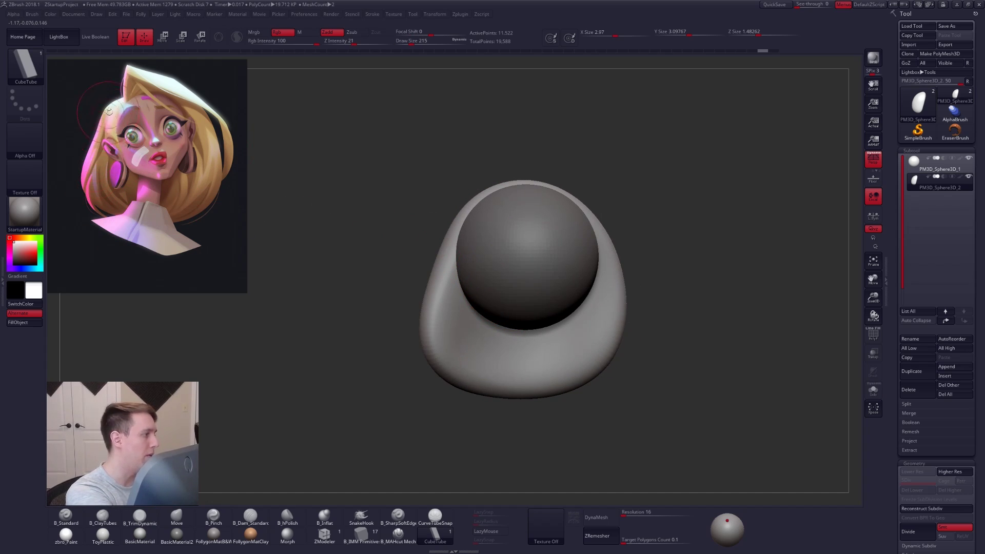
{"action": "right_click_drag", "start_coordinate": [360, 287], "coordinate": [426, 295]}
{"action": "key", "text": "space"}
{"action": "left_click_drag", "start_coordinate": [446, 258], "coordinate": [449, 257]}
{"action": "key", "text": "space"}
{"action": "mouse_move", "coordinate": [465, 252]}
{"action": "right_mouse_down"}
{"action": "mouse_move", "coordinate": [474, 247]}
{"action": "mouse_move", "coordinate": [454, 192]}
{"action": "right_mouse_up"}
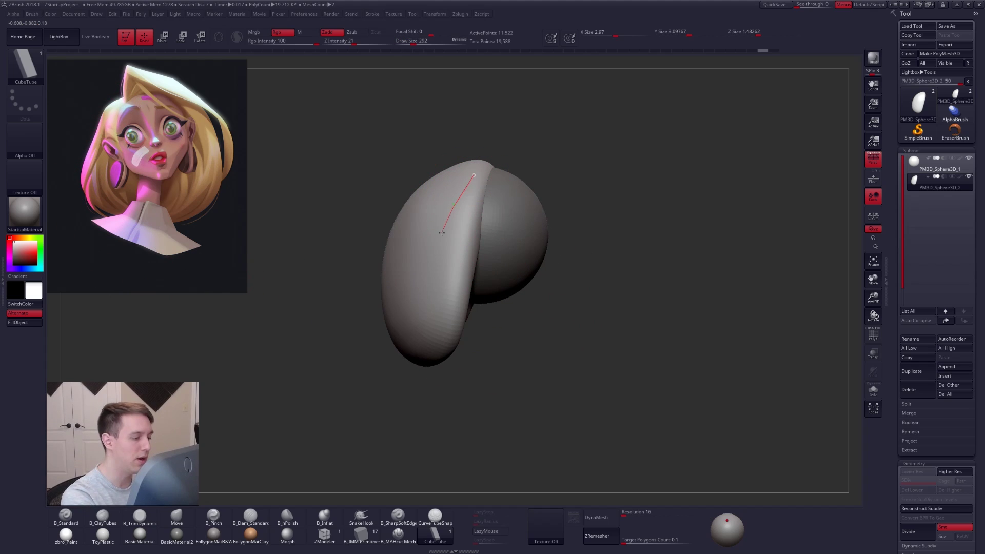
{"action": "left_click_drag", "start_coordinate": [441, 235], "coordinate": [428, 297]}
{"action": "left_click_drag", "start_coordinate": [431, 343], "coordinate": [432, 347]}
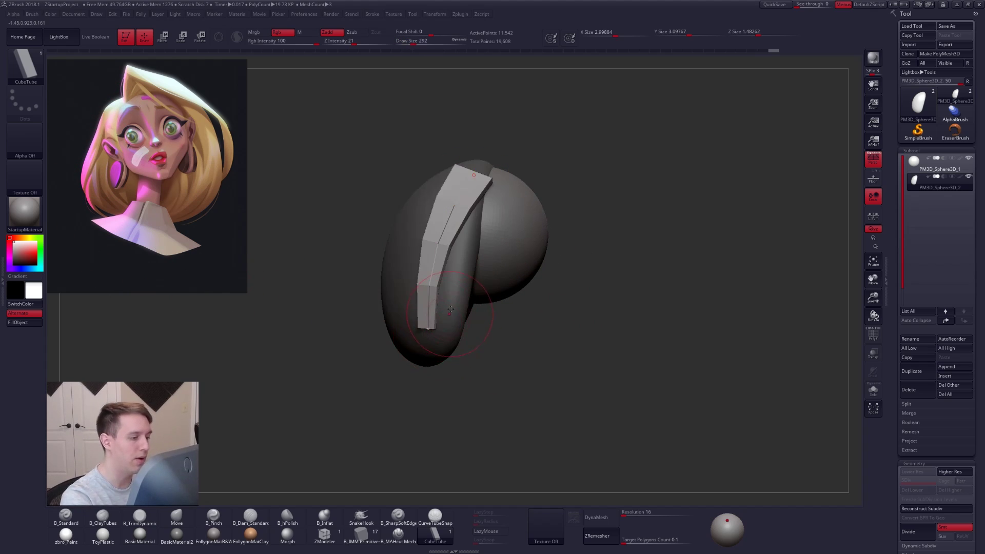
- Try another CubeTube strand at draw size 181 near the shell's front edge and undo both side strands
{"action": "right_click_drag", "start_coordinate": [421, 342], "coordinate": [426, 322]}
{"action": "key", "text": "space"}
{"action": "left_click_drag", "start_coordinate": [462, 282], "coordinate": [459, 282]}
{"action": "right_click_drag", "start_coordinate": [450, 302], "coordinate": [471, 238], "text": "alt"}
{"action": "right_click_drag", "start_coordinate": [445, 322], "coordinate": [451, 277]}
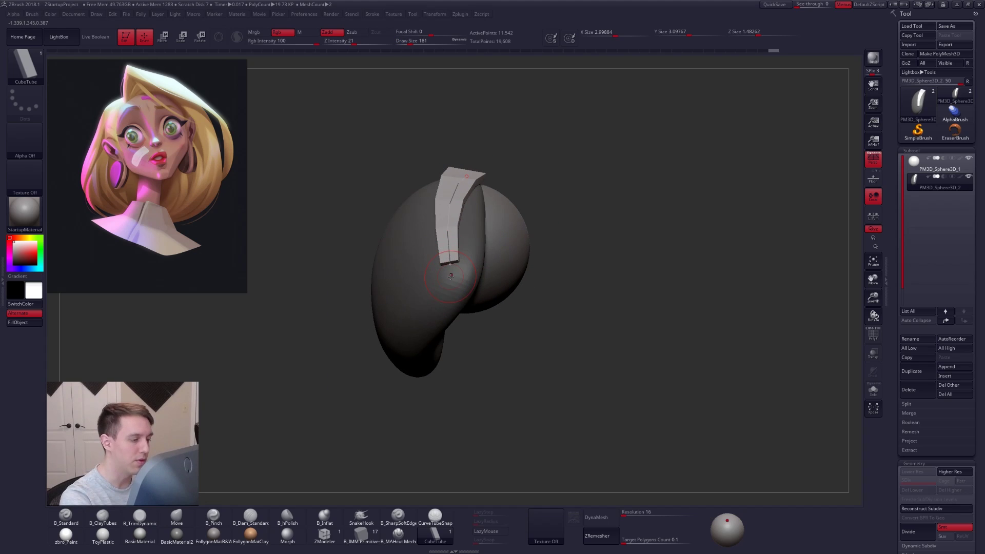
{"action": "key", "text": "bracketleft"}
{"action": "key", "text": "bracketleft"}
{"action": "key", "text": "bracketleft"}
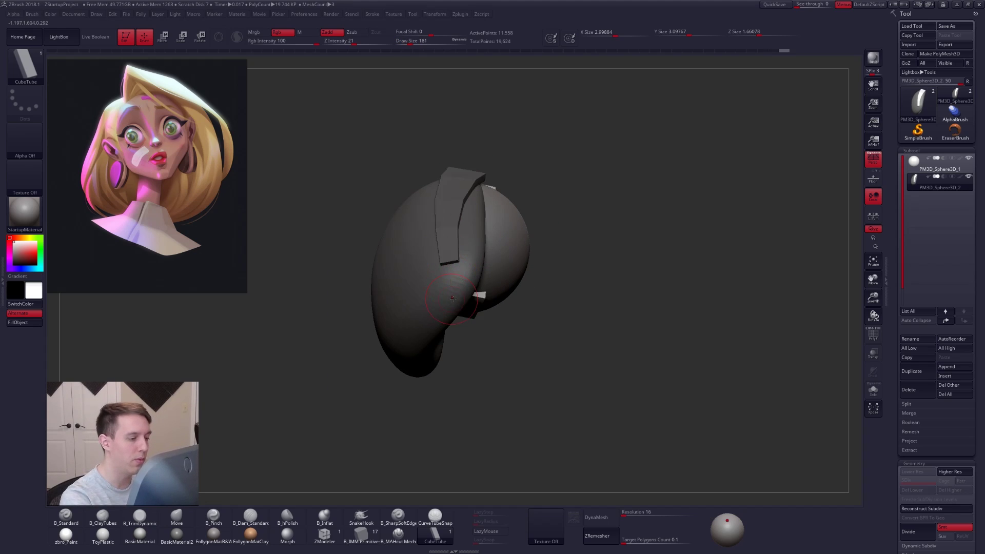
{"action": "key", "text": "ctrl+z"}
{"action": "key", "text": "ctrl+z"}
- Set the draw size to 170 and draw a tapered CubeTube strand along the hair shell's side from crown to lower edge
{"action": "mouse_move", "coordinate": [483, 319]}
{"action": "right_mouse_down"}
{"action": "mouse_move", "coordinate": [460, 263]}
{"action": "mouse_move", "coordinate": [470, 246]}
{"action": "right_mouse_up"}
{"action": "key", "text": "space"}
{"action": "left_click_drag", "start_coordinate": [485, 187], "coordinate": [483, 183]}
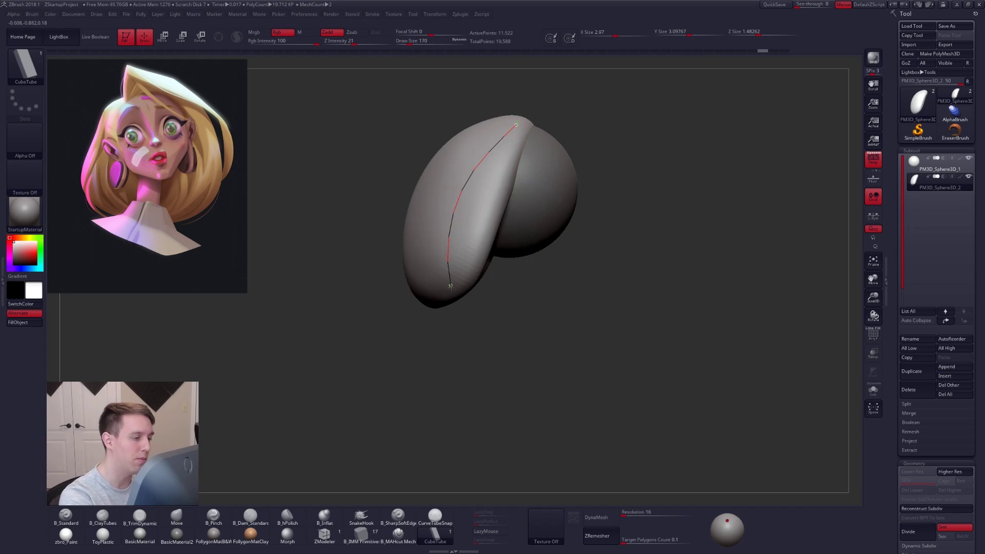
{"action": "left_click_drag", "start_coordinate": [451, 287], "coordinate": [451, 287]}
{"action": "mouse_move", "coordinate": [504, 311]}
{"action": "left_mouse_down"}
{"action": "mouse_move", "coordinate": [531, 319]}
{"action": "mouse_move", "coordinate": [518, 380]}
{"action": "mouse_move", "coordinate": [434, 349]}
{"action": "mouse_move", "coordinate": [423, 329]}
{"action": "left_mouse_up"}
{"action": "left_click_drag", "start_coordinate": [474, 272], "coordinate": [504, 282]}
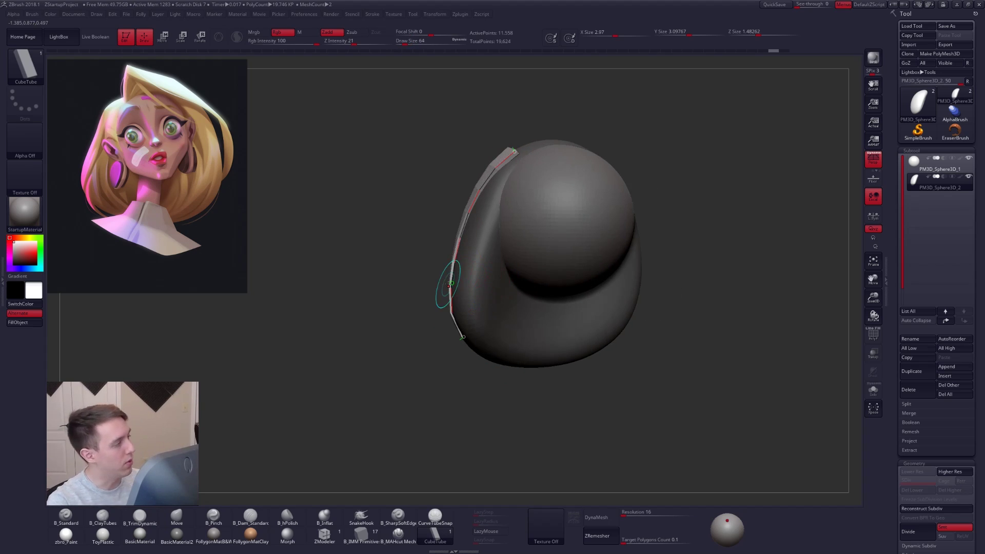
- Examine the CubeTube brush's Depth settings, including its Imbed value
{"action": "left_click", "coordinate": [35, 14]}
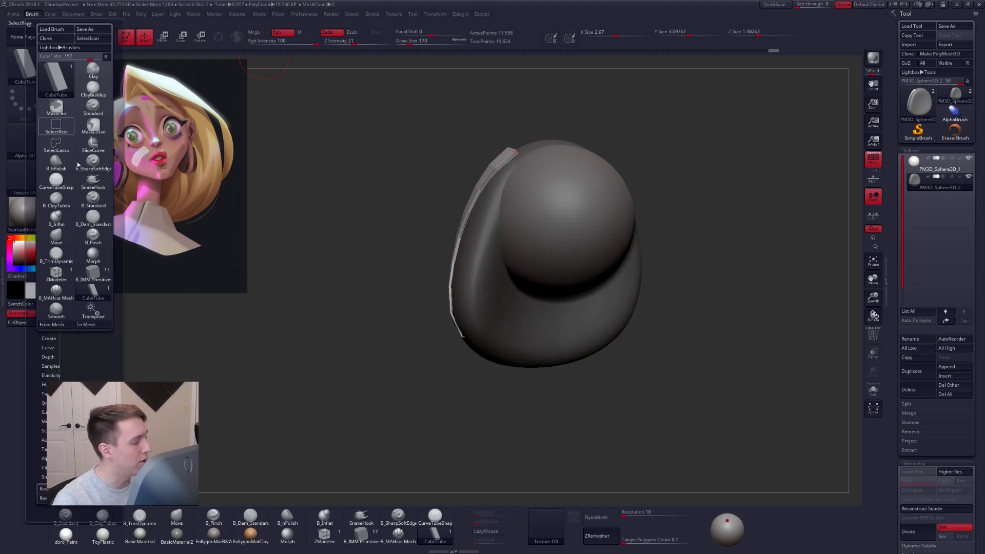
{"action": "left_click_drag", "start_coordinate": [87, 368], "coordinate": [82, 346]}
{"action": "left_click", "coordinate": [72, 333]}
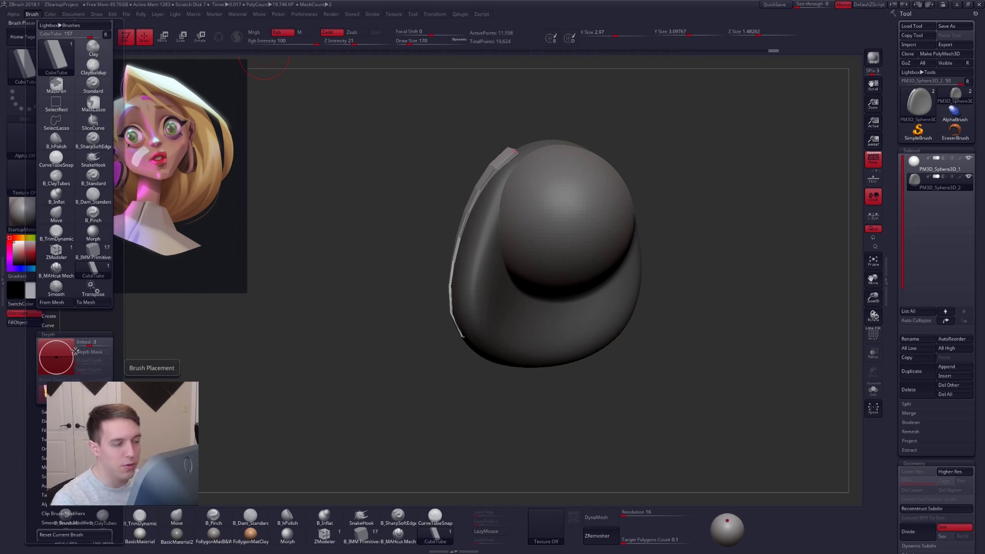
{"action": "left_click", "coordinate": [446, 243]}
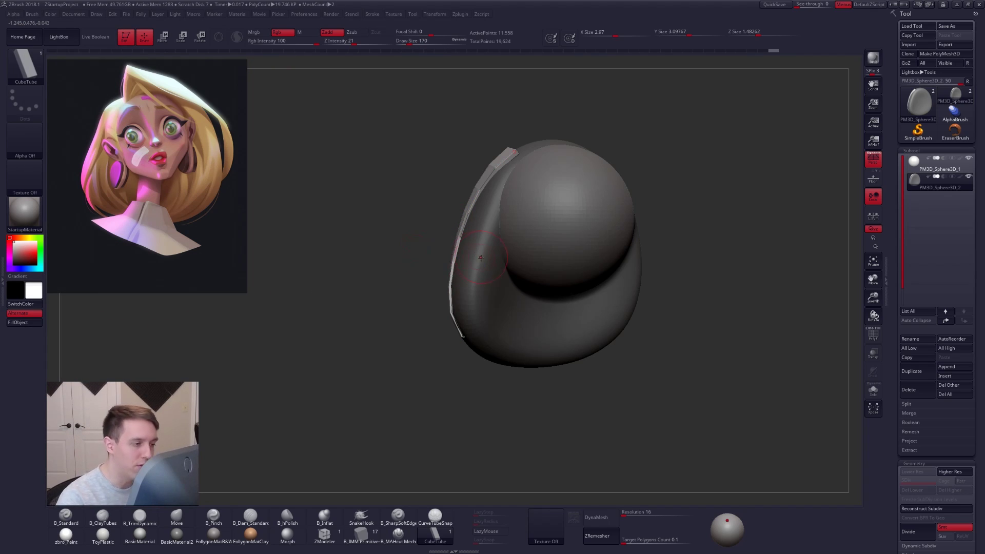
- Release the side strand's active curve and clear the mask from the hair shell
{"action": "left_click_drag", "start_coordinate": [418, 240], "coordinate": [494, 259]}
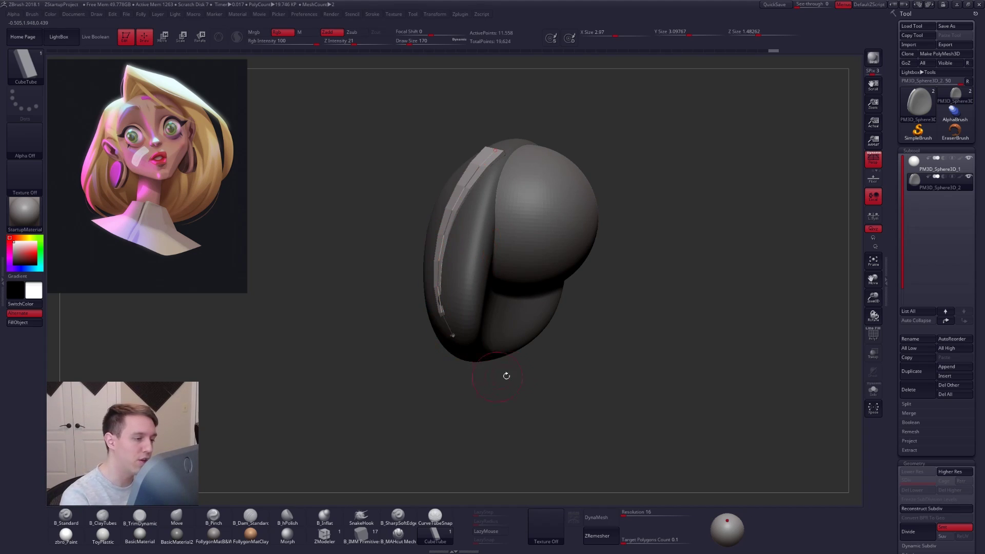
{"action": "left_click_drag", "start_coordinate": [543, 371], "coordinate": [504, 370]}
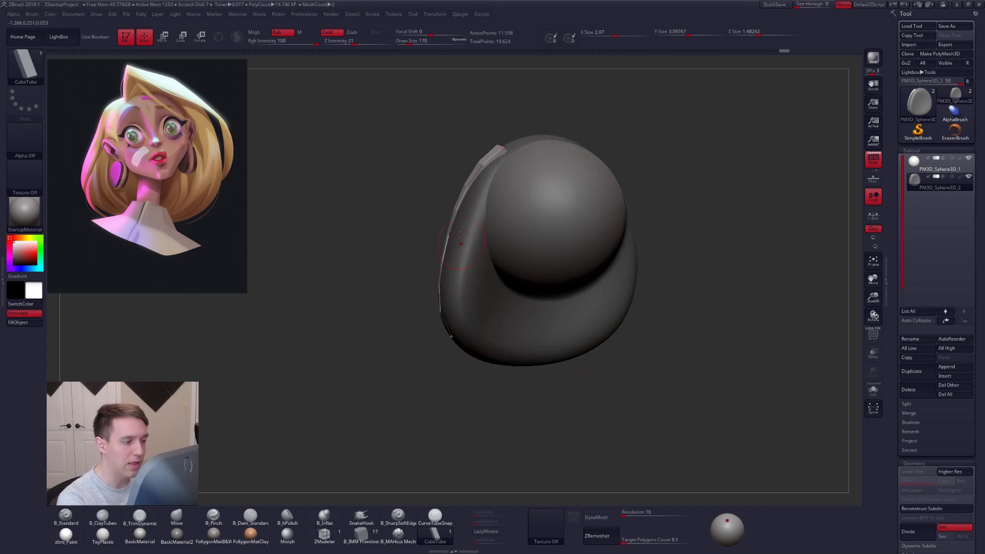
{"action": "left_click", "coordinate": [477, 302]}
{"action": "right_click_drag", "start_coordinate": [476, 303], "coordinate": [487, 298]}
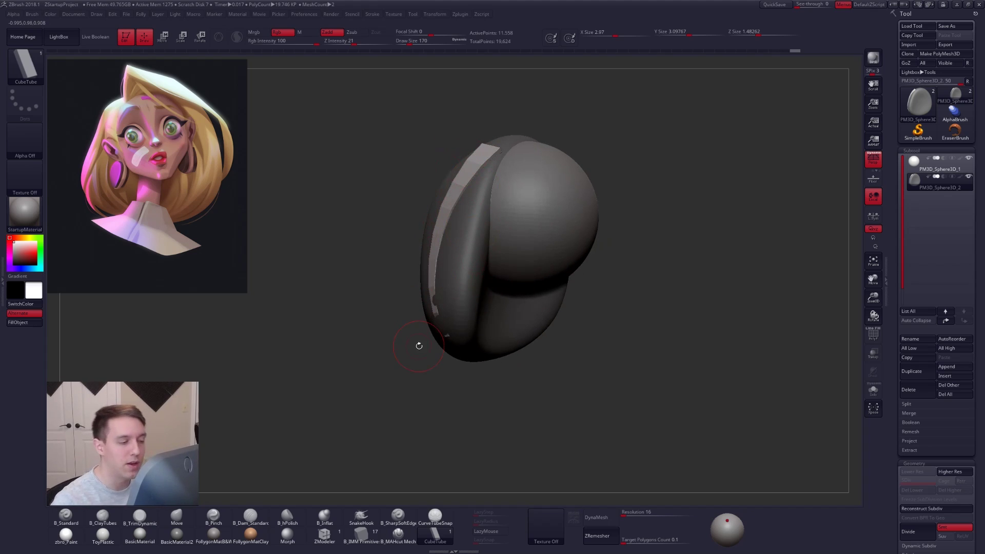
{"action": "left_click", "coordinate": [376, 282], "text": "ctrl"}
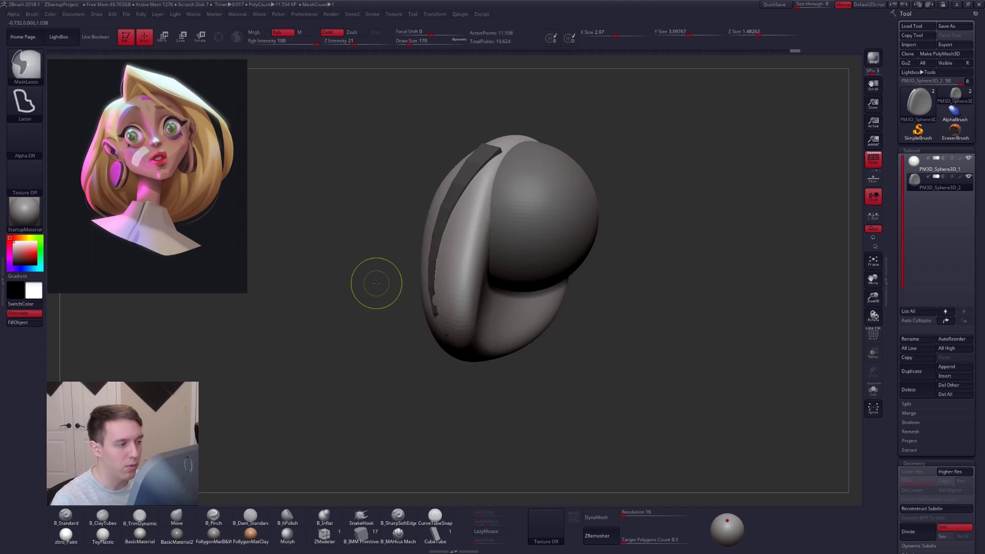
{"action": "left_click_drag", "start_coordinate": [376, 283], "coordinate": [402, 308], "text": "ctrl"}
- Isolate the side strand by its polygroup and split it from the hair shell into its own subtool
{"action": "key", "text": "shift+f"}
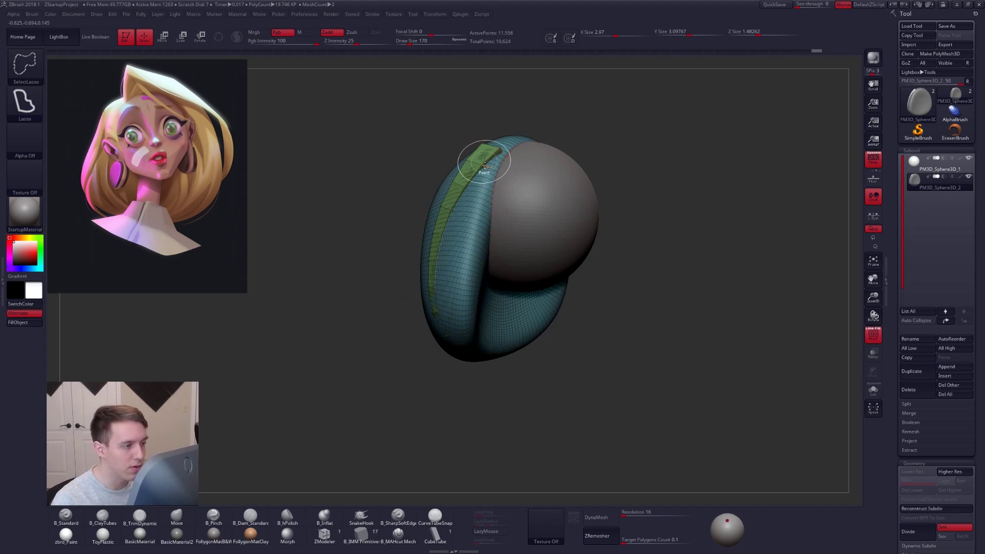
{"action": "left_click", "coordinate": [484, 162], "text": "ctrl+shift"}
{"action": "left_click_drag", "start_coordinate": [357, 242], "coordinate": [353, 326], "text": "ctrl+shift"}
{"action": "key", "text": "space"}
{"action": "left_click", "coordinate": [518, 246]}
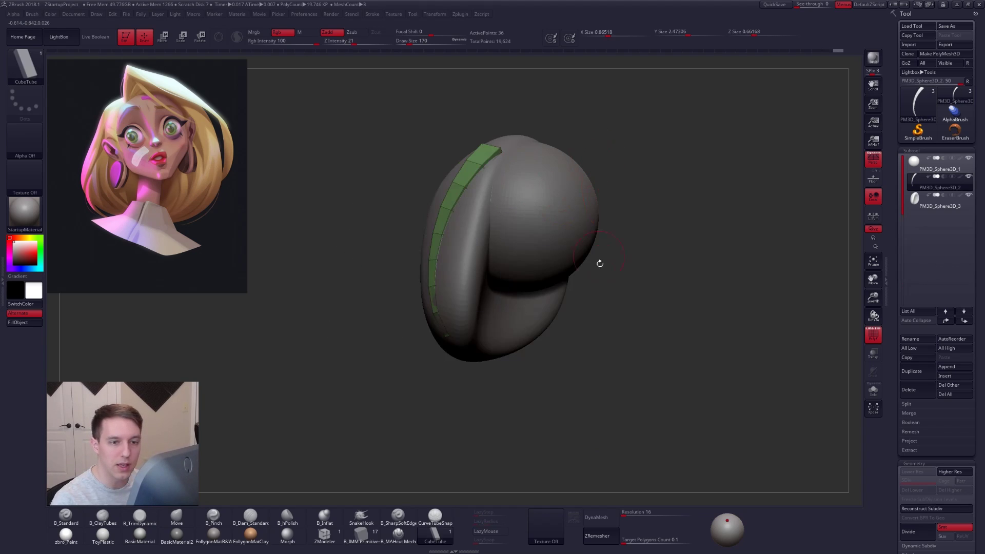
{"action": "key", "text": "shift+f"}
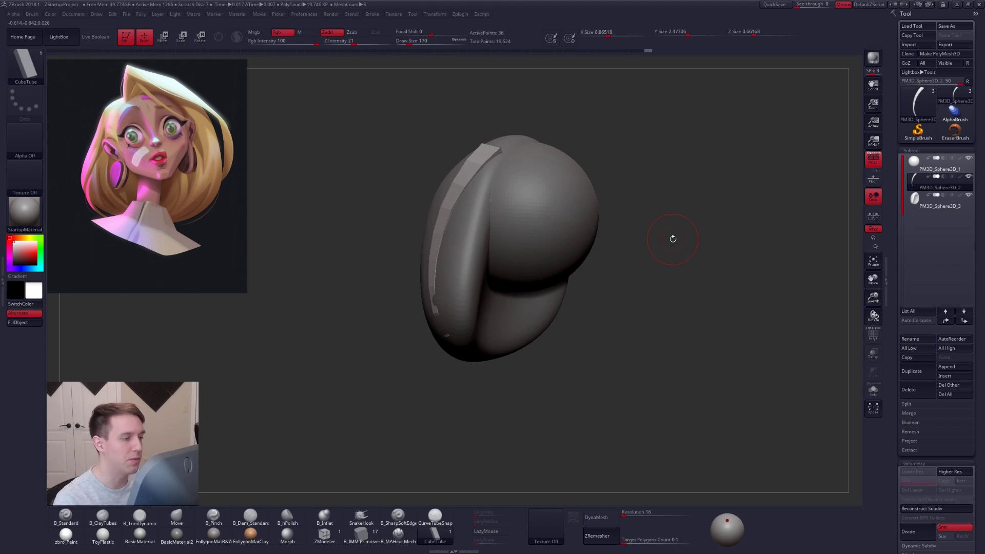
- Preview the side strand with dynamic subdivision and isolate it in Solo mode
{"action": "key", "text": "d"}
{"action": "left_click_drag", "start_coordinate": [405, 307], "coordinate": [440, 362], "text": "alt"}
{"action": "key", "text": "alt+s"}
{"action": "key", "text": "shift+d"}
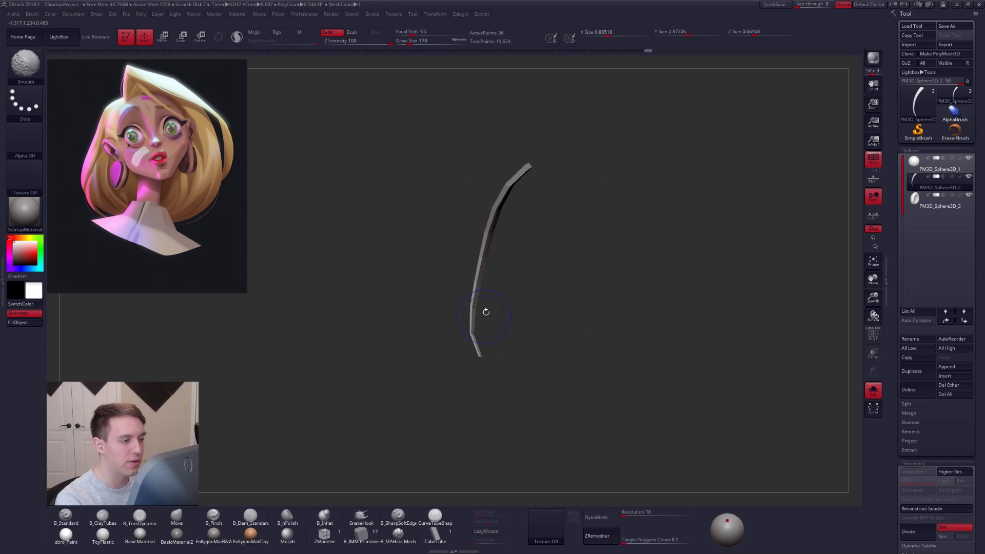
- Crease the edge loop around the side strand's wide root end with ZModeler, using Crease with EdgeLoop Complete as target, and preview the smoothing
{"action": "left_click", "coordinate": [325, 535]}
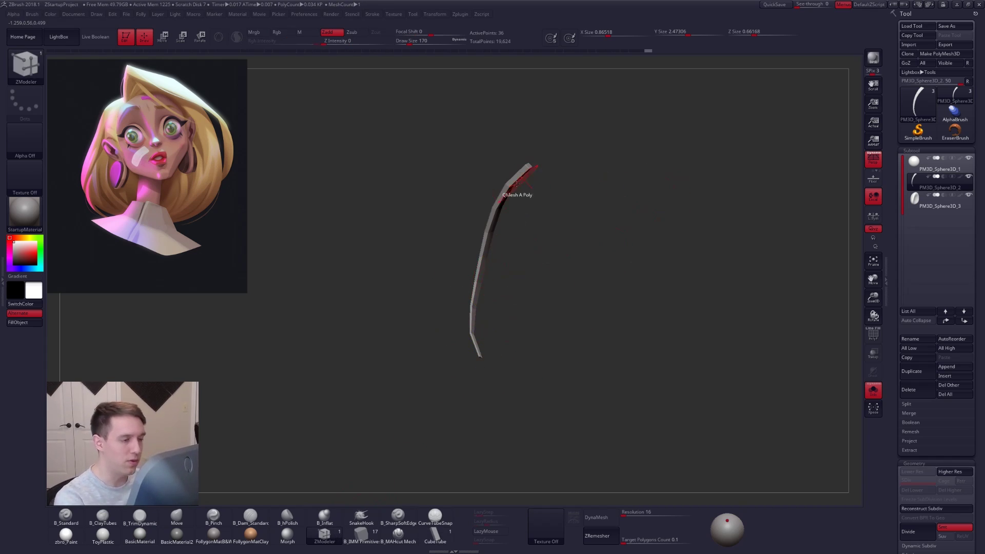
{"action": "left_click_drag", "start_coordinate": [529, 186], "coordinate": [491, 236], "text": "alt"}
{"action": "key", "text": "shift+f"}
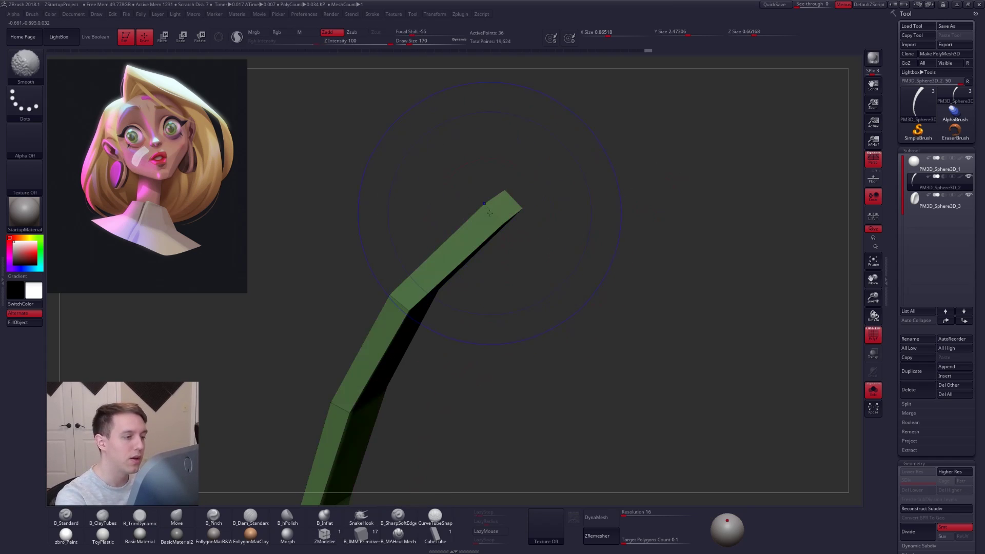
{"action": "key", "text": "space"}
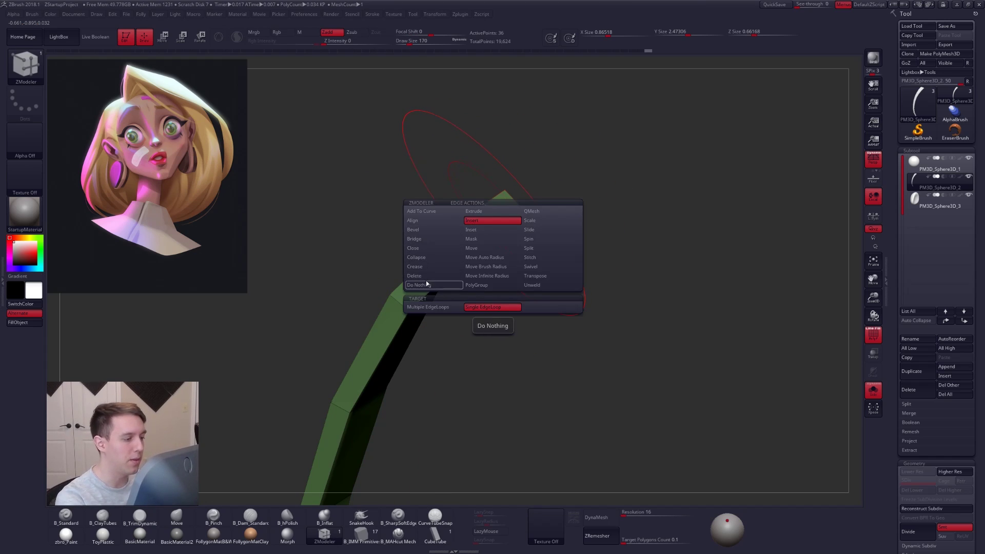
{"action": "left_click", "coordinate": [421, 267]}
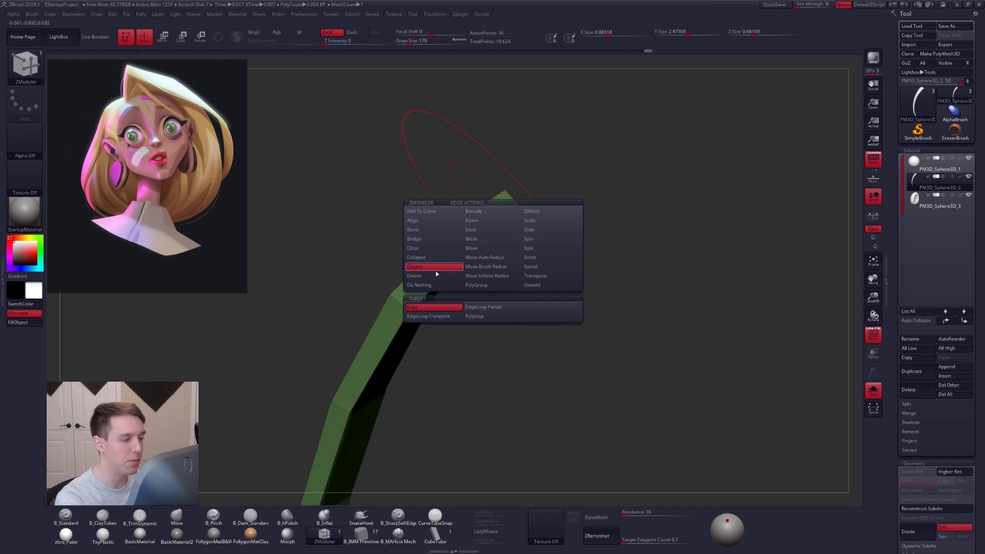
{"action": "left_click", "coordinate": [434, 317]}
{"action": "left_click", "coordinate": [488, 237]}
{"action": "left_click_drag", "start_coordinate": [466, 272], "coordinate": [508, 318]}
{"action": "left_click", "coordinate": [518, 198]}
{"action": "key", "text": "d"}
{"action": "key", "text": "shift+d"}
- Show the other subtools again and pull the side strand closer to the hair shell with the Move brush
{"action": "left_click_drag", "start_coordinate": [492, 168], "coordinate": [514, 128]}
{"action": "left_click_drag", "start_coordinate": [404, 217], "coordinate": [588, 156], "text": "alt"}
{"action": "mouse_move", "coordinate": [425, 270]}
{"action": "left_mouse_down", "text": "alt"}
{"action": "mouse_move", "coordinate": [468, 232]}
{"action": "mouse_move", "coordinate": [477, 261]}
{"action": "mouse_move", "coordinate": [521, 226]}
{"action": "mouse_move", "coordinate": [561, 242]}
{"action": "mouse_move", "coordinate": [533, 314]}
{"action": "mouse_move", "coordinate": [537, 259]}
{"action": "mouse_move", "coordinate": [595, 365]}
{"action": "mouse_move", "coordinate": [603, 354]}
{"action": "mouse_move", "coordinate": [564, 370]}
{"action": "mouse_move", "coordinate": [596, 382]}
{"action": "left_mouse_up", "text": "alt"}
{"action": "scroll", "coordinate": [473, 246], "scroll_direction": "up", "scroll_amount": 5}
{"action": "key", "text": "shift+d"}
{"action": "key", "text": "shift+f"}
{"action": "key", "text": "alt+s"}
{"action": "key", "text": "b"}
{"action": "key", "text": "m"}
{"action": "key", "text": "v"}
{"action": "key", "text": "space"}
{"action": "mouse_move", "coordinate": [419, 301]}
{"action": "left_mouse_down"}
{"action": "mouse_move", "coordinate": [433, 300]}
{"action": "mouse_move", "coordinate": [419, 314]}
{"action": "mouse_move", "coordinate": [324, 323]}
{"action": "left_mouse_up"}
{"action": "left_click_drag", "start_coordinate": [420, 319], "coordinate": [414, 319]}
{"action": "left_click_drag", "start_coordinate": [411, 360], "coordinate": [444, 315], "text": "alt"}
- Reshape the side strand along the hair shell with the Move brush at draw sizes 252 and 350
{"action": "key", "text": "space"}
{"action": "left_click_drag", "start_coordinate": [483, 282], "coordinate": [465, 303]}
{"action": "left_click_drag", "start_coordinate": [398, 331], "coordinate": [426, 328]}
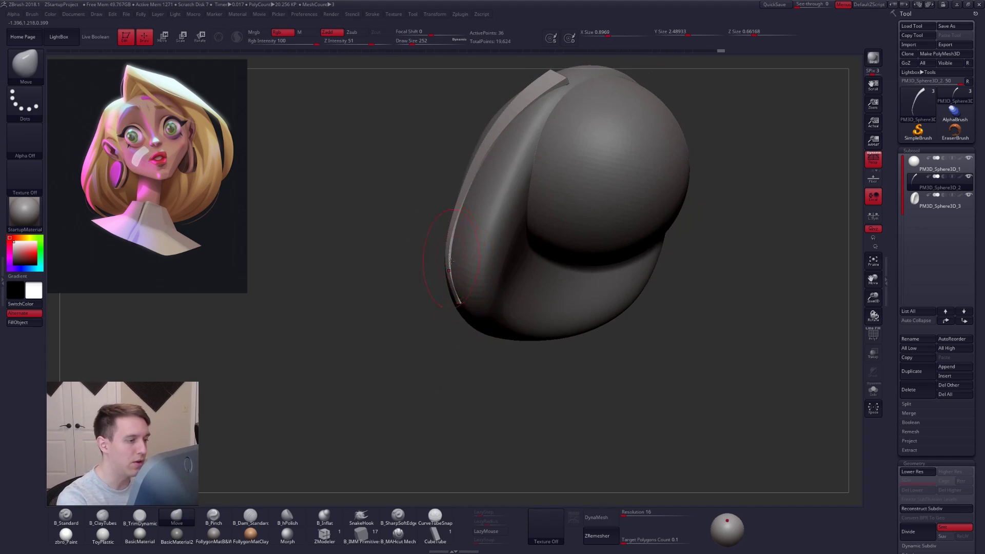
{"action": "left_click_drag", "start_coordinate": [461, 205], "coordinate": [461, 206]}
{"action": "key", "text": "space"}
{"action": "left_click_drag", "start_coordinate": [461, 205], "coordinate": [477, 208]}
{"action": "mouse_move", "coordinate": [454, 246]}
{"action": "right_mouse_down"}
{"action": "mouse_move", "coordinate": [487, 264]}
{"action": "mouse_move", "coordinate": [485, 321]}
{"action": "right_mouse_up"}
{"action": "right_click_drag", "start_coordinate": [480, 318], "coordinate": [472, 291], "text": "ctrl"}
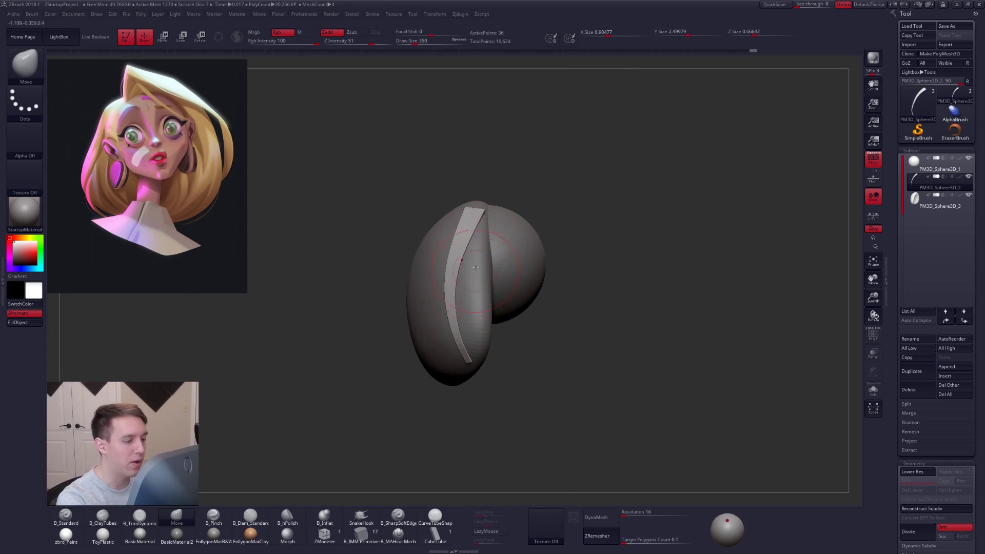
- Bend the side strand's upper section backward with the Move brush at draw size 321 and preview it smoothed
{"action": "key", "text": "shift+d"}
{"action": "key", "text": "shift+f"}
{"action": "key", "text": "space"}
{"action": "left_click_drag", "start_coordinate": [482, 226], "coordinate": [451, 237]}
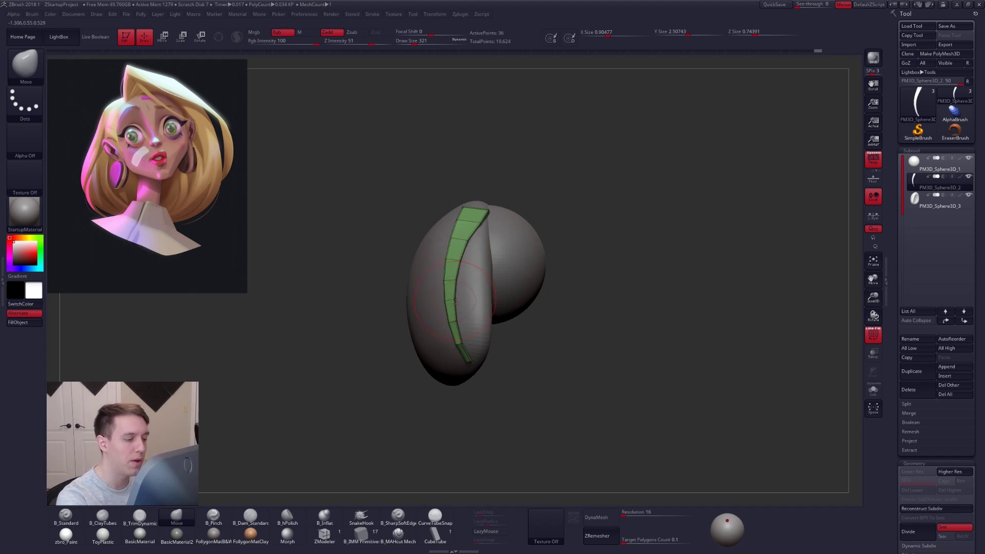
{"action": "left_click_drag", "start_coordinate": [596, 391], "coordinate": [577, 399]}
{"action": "key", "text": "shift+f"}
{"action": "key", "text": "d"}
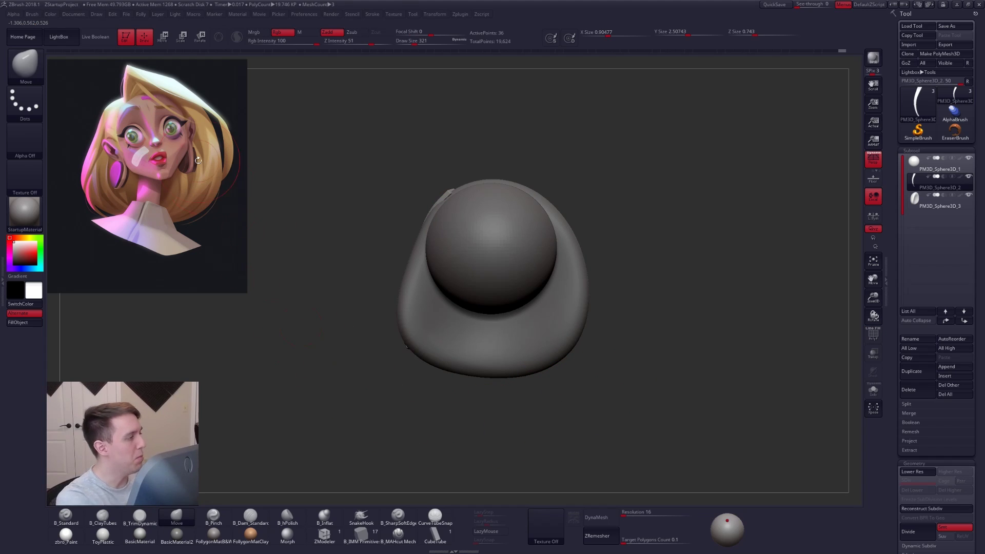
- Select the head sphere subtool and start a CubeTube strand at the crown with draw size 160
{"action": "left_click", "coordinate": [935, 163]}
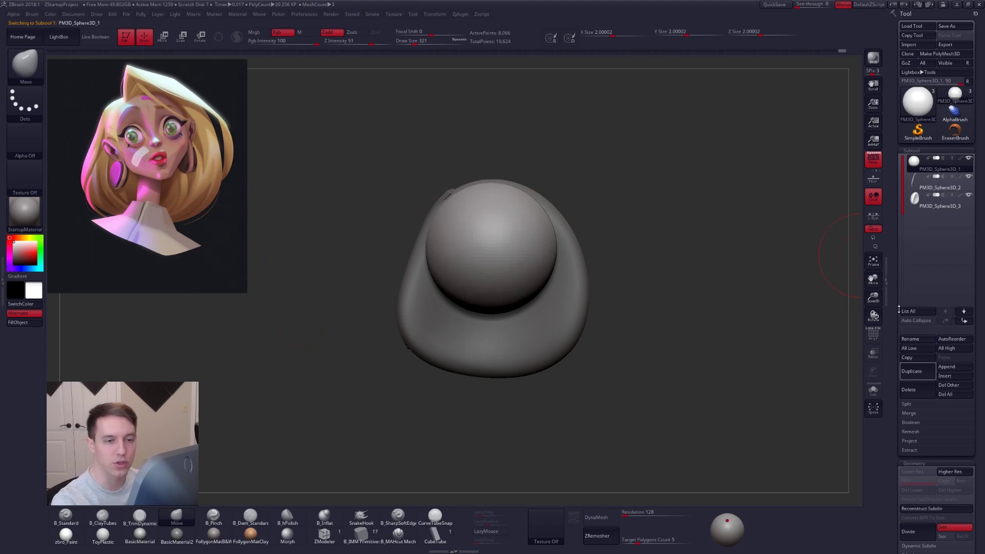
{"action": "key", "text": "space"}
{"action": "left_click_drag", "start_coordinate": [756, 355], "coordinate": [752, 352]}
{"action": "left_click", "coordinate": [434, 535]}
{"action": "left_click_drag", "start_coordinate": [484, 407], "coordinate": [480, 310]}
{"action": "key", "text": "space"}
{"action": "left_click_drag", "start_coordinate": [454, 190], "coordinate": [456, 188]}
{"action": "mouse_move", "coordinate": [451, 181]}
{"action": "right_mouse_down", "text": "ctrl"}
{"action": "mouse_move", "coordinate": [440, 178]}
{"action": "mouse_move", "coordinate": [446, 160]}
{"action": "right_mouse_up", "text": "ctrl"}
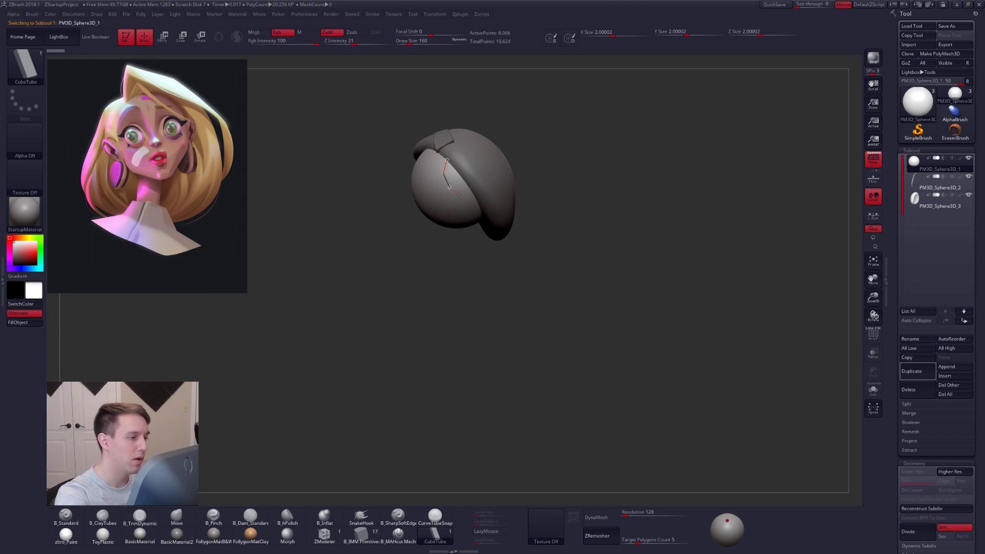
{"action": "left_click_drag", "start_coordinate": [461, 196], "coordinate": [487, 202]}
{"action": "mouse_move", "coordinate": [501, 209]}
{"action": "right_mouse_down"}
{"action": "mouse_move", "coordinate": [487, 213]}
{"action": "mouse_move", "coordinate": [495, 220]}
{"action": "right_mouse_up"}
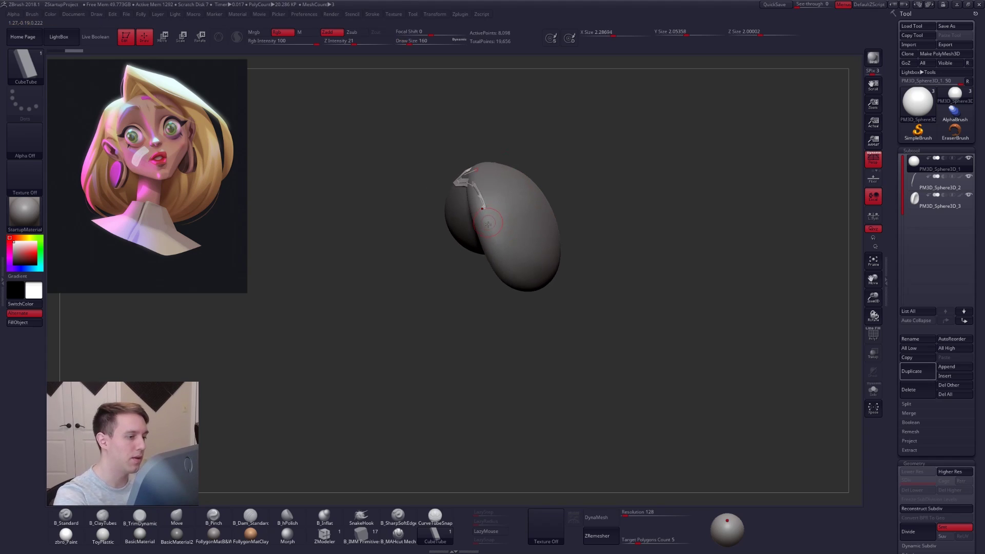
- Extend the crown strand's curve down over the opposite side of the hair shell
{"action": "left_click_drag", "start_coordinate": [501, 228], "coordinate": [532, 251]}
{"action": "key", "text": "ctrl+z"}
{"action": "key", "text": "ctrl+z"}
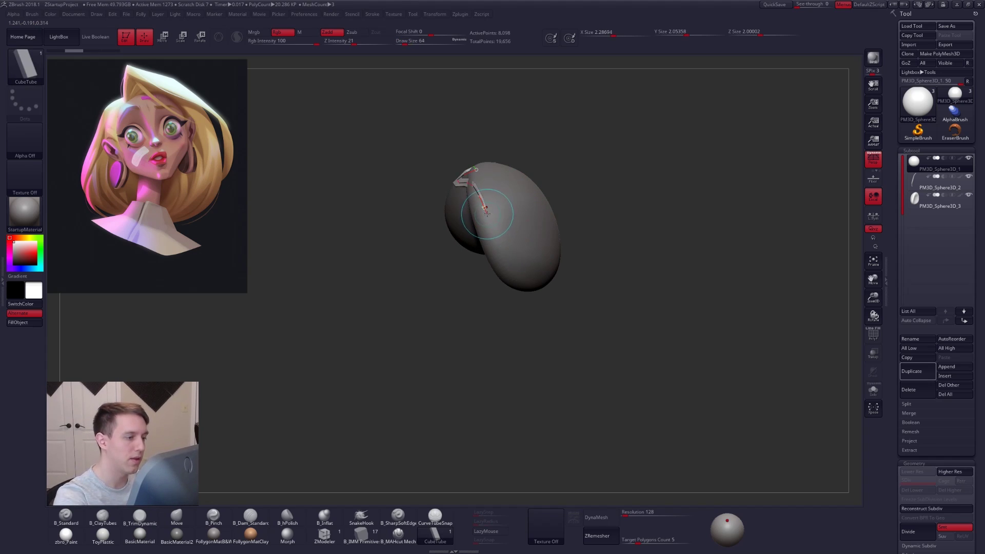
{"action": "left_click_drag", "start_coordinate": [510, 244], "coordinate": [535, 263]}
{"action": "left_click_drag", "start_coordinate": [580, 290], "coordinate": [649, 278]}
- Clear the mask and split the crown strand from the head sphere into its own subtool
{"action": "key", "text": "alt+s"}
{"action": "key", "text": "alt+s"}
{"action": "key", "text": "alt+s"}
{"action": "left_click_drag", "start_coordinate": [561, 207], "coordinate": [549, 211], "text": "ctrl"}
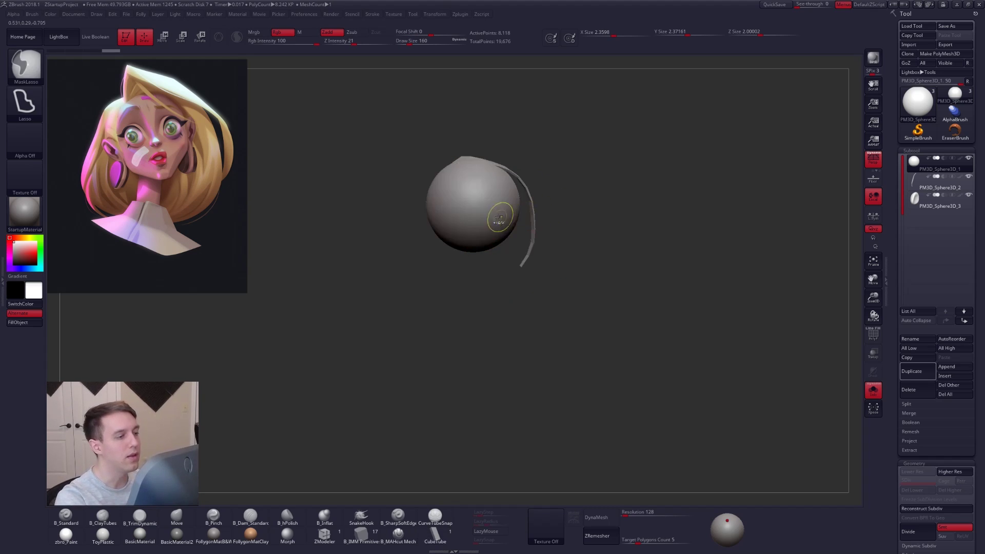
{"action": "left_click", "coordinate": [494, 219], "text": "ctrl+shift"}
{"action": "key", "text": "f"}
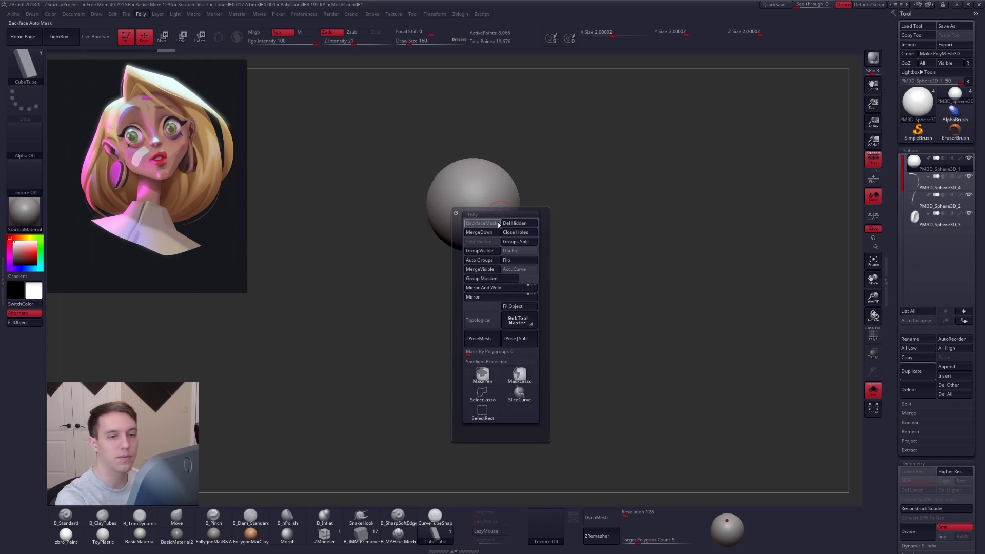
{"action": "left_click", "coordinate": [487, 241]}
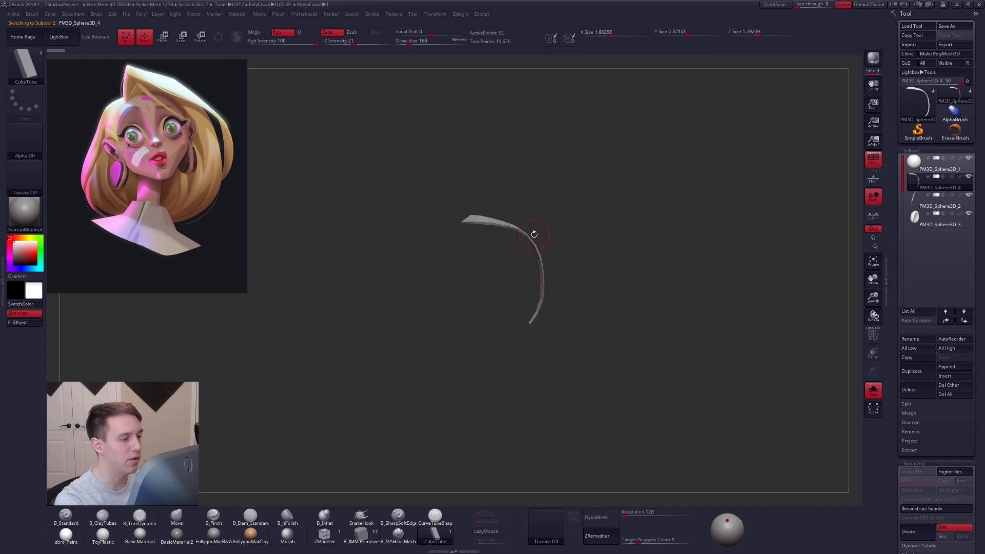
- Rotate the crown strand so it arcs over the hair shell, and adjust its root with the Move brush at draw size 308
{"action": "key", "text": "e"}
{"action": "mouse_move", "coordinate": [461, 222]}
{"action": "left_mouse_down"}
{"action": "mouse_move", "coordinate": [577, 222]}
{"action": "mouse_move", "coordinate": [554, 171]}
{"action": "left_mouse_up"}
{"action": "key", "text": "ctrl+shift+s"}
{"action": "key", "text": "r"}
{"action": "key", "text": "q"}
{"action": "mouse_move", "coordinate": [391, 227]}
{"action": "left_mouse_down"}
{"action": "mouse_move", "coordinate": [541, 233]}
{"action": "mouse_move", "coordinate": [505, 216]}
{"action": "mouse_move", "coordinate": [475, 221]}
{"action": "left_mouse_up"}
{"action": "key", "text": "s"}
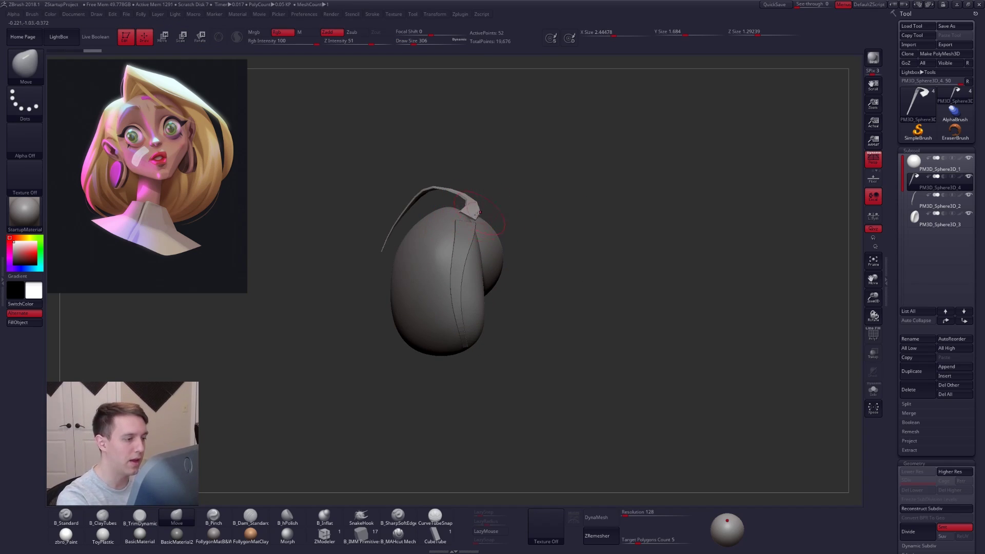
{"action": "left_click_drag", "start_coordinate": [475, 225], "coordinate": [462, 275]}
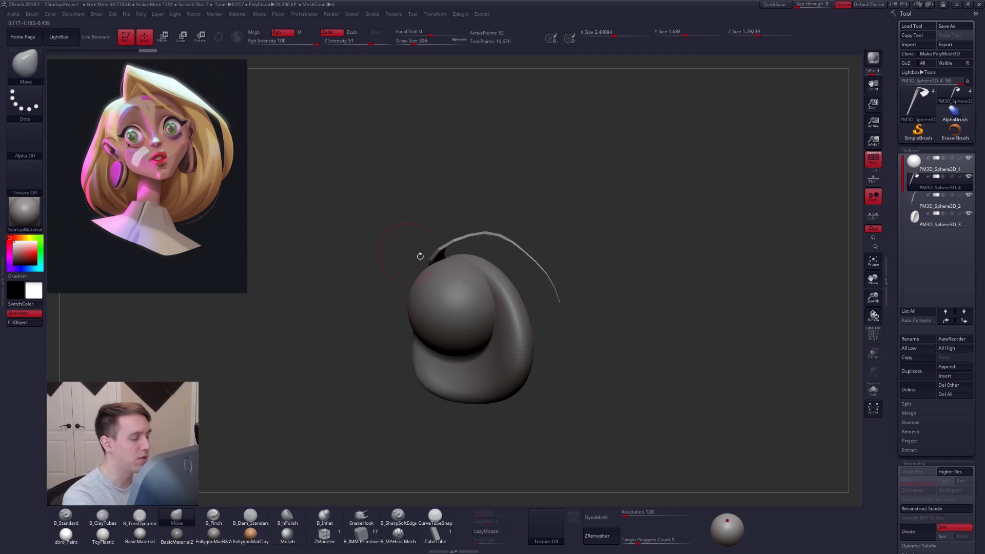
- Isolate the crown strand and bevel one complete edge loop partway along its length with ZModeler
{"action": "key", "text": "alt+s"}
{"action": "key", "text": "f"}
{"action": "key", "text": "shift+f"}
{"action": "key", "text": "space"}
{"action": "mouse_move", "coordinate": [502, 236]}
{"action": "left_mouse_down"}
{"action": "mouse_move", "coordinate": [464, 347]}
{"action": "mouse_move", "coordinate": [488, 365]}
{"action": "mouse_move", "coordinate": [480, 325]}
{"action": "left_mouse_up"}
{"action": "left_click", "coordinate": [324, 535]}
{"action": "key", "text": "space"}
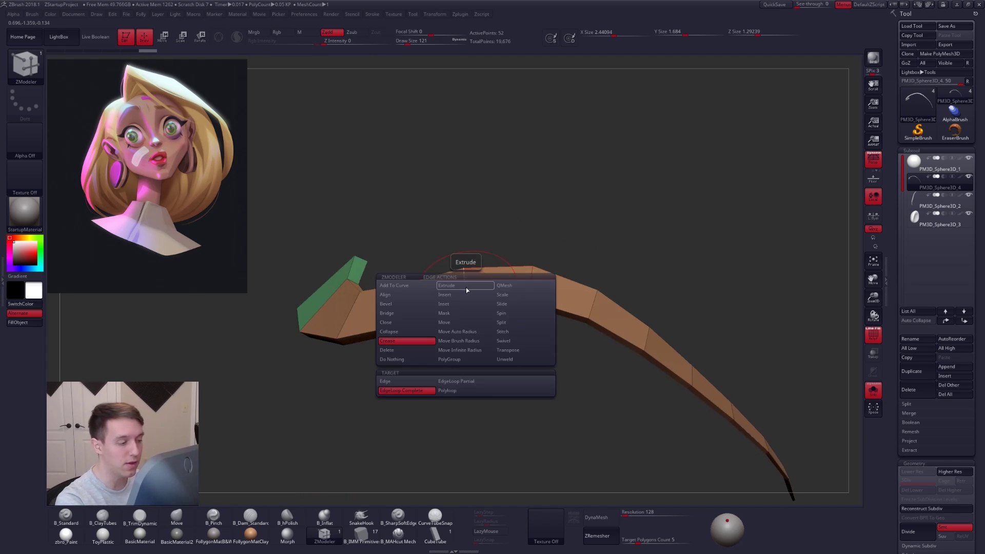
{"action": "left_click", "coordinate": [408, 304]}
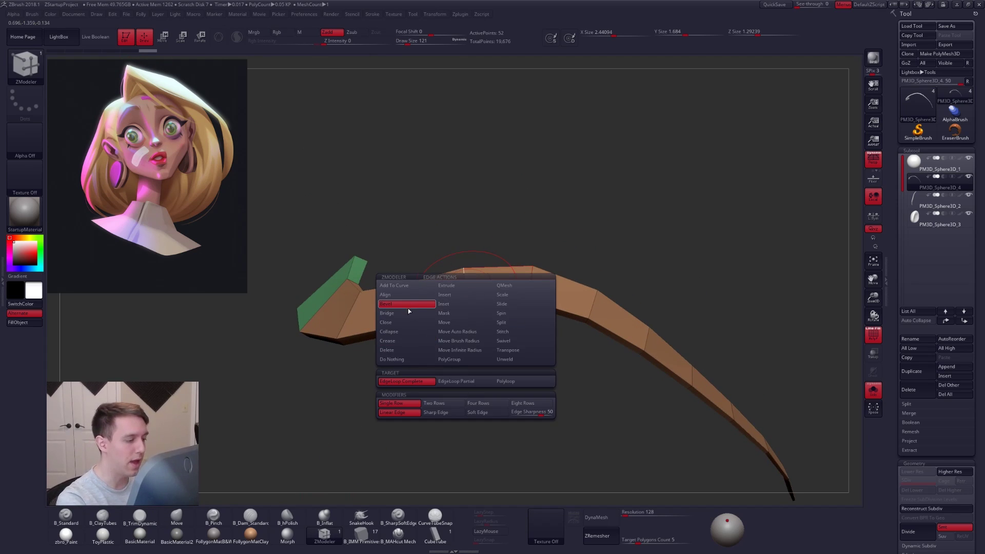
{"action": "right_click_drag", "start_coordinate": [481, 301], "coordinate": [478, 317], "text": "ctrl"}
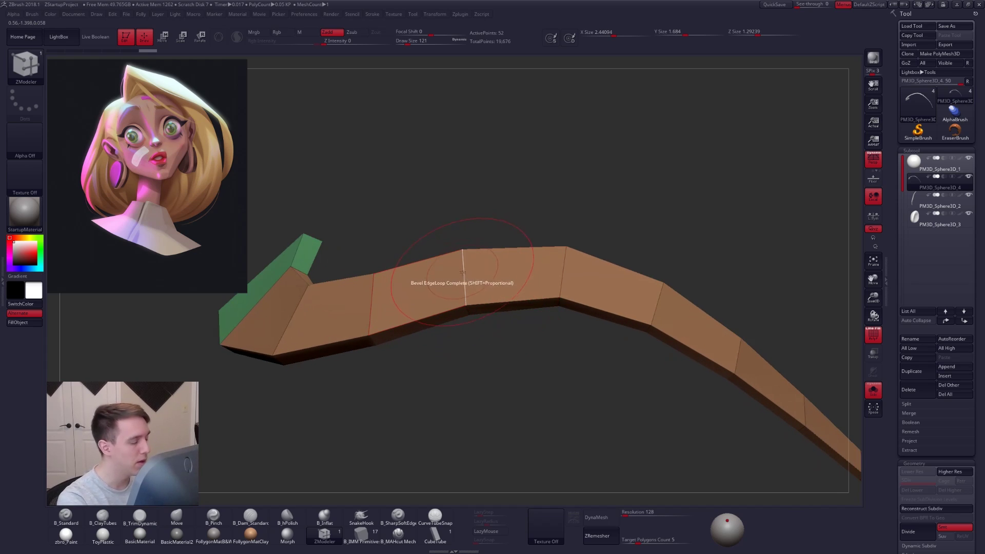
{"action": "left_click_drag", "start_coordinate": [464, 266], "coordinate": [464, 280]}
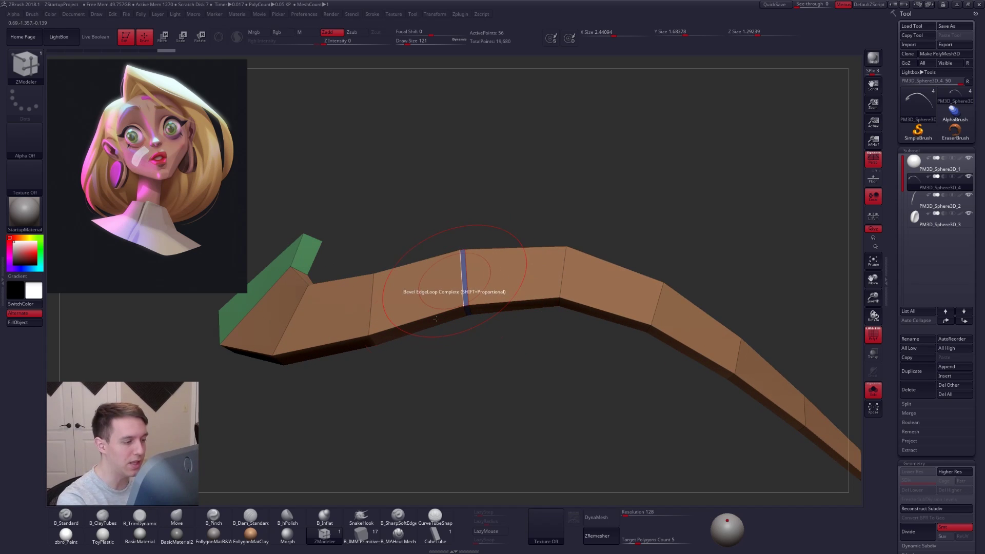
- Examine the beveled crown strand with dynamic subdivision on and off
{"action": "left_click_drag", "start_coordinate": [488, 323], "coordinate": [541, 297]}
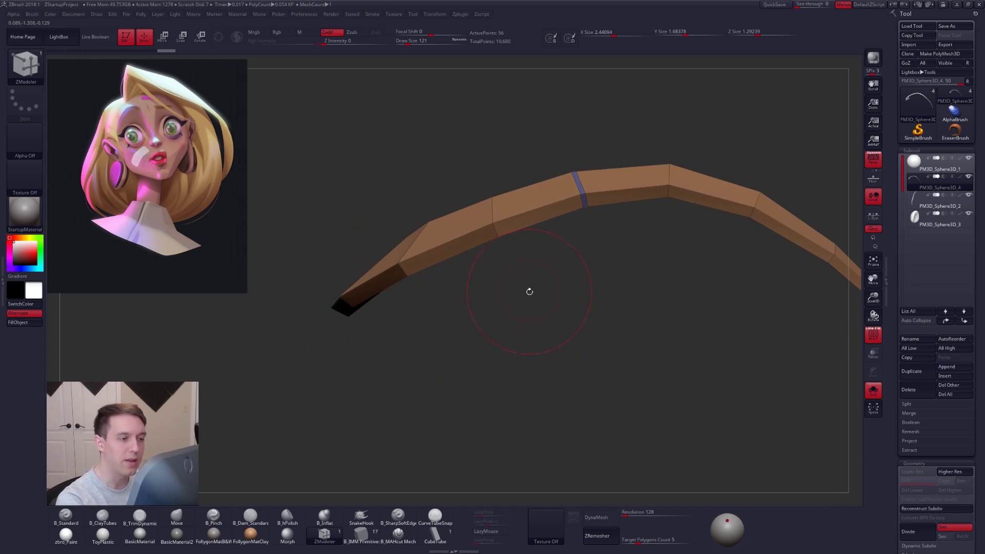
{"action": "key", "text": "d"}
{"action": "right_click_drag", "start_coordinate": [587, 205], "coordinate": [585, 199]}
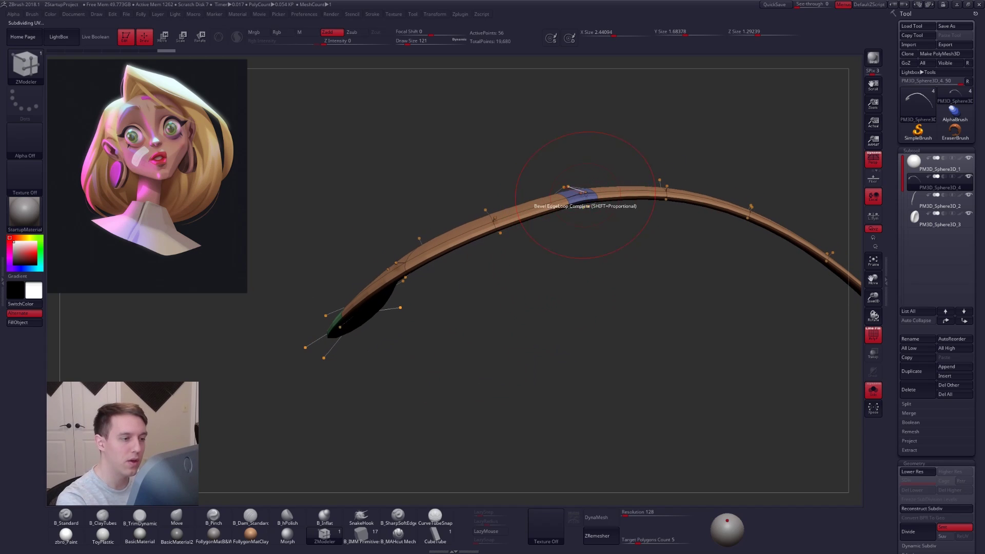
{"action": "key", "text": "shift+d"}
{"action": "left_click_drag", "start_coordinate": [590, 222], "coordinate": [458, 286]}
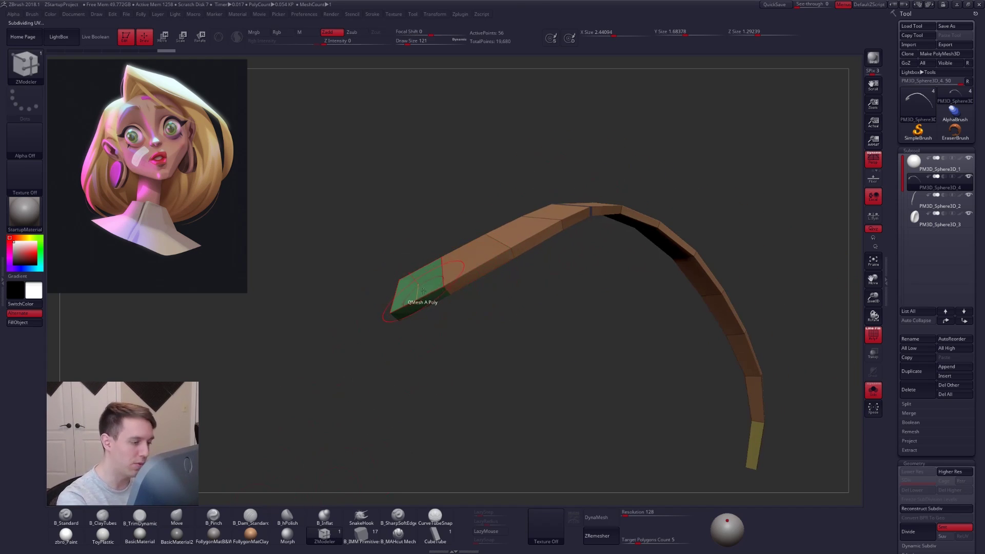
- Crease the complete edge loop at the crown strand's wide root end with ZModeler and check the smoothed result
{"action": "key", "text": "space"}
{"action": "left_click", "coordinate": [378, 338]}
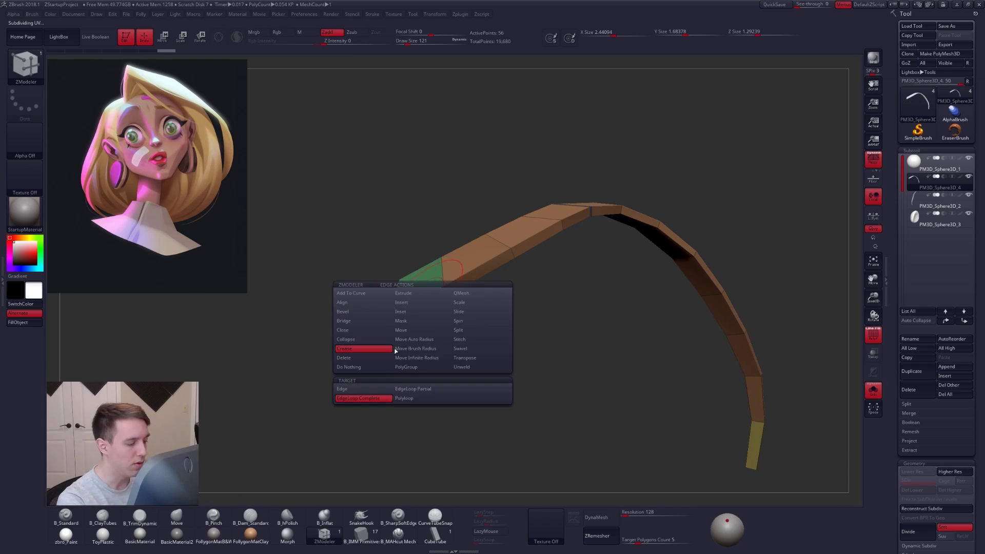
{"action": "key", "text": "d"}
{"action": "left_click_drag", "start_coordinate": [435, 319], "coordinate": [574, 313]}
{"action": "key", "text": "shift+d"}
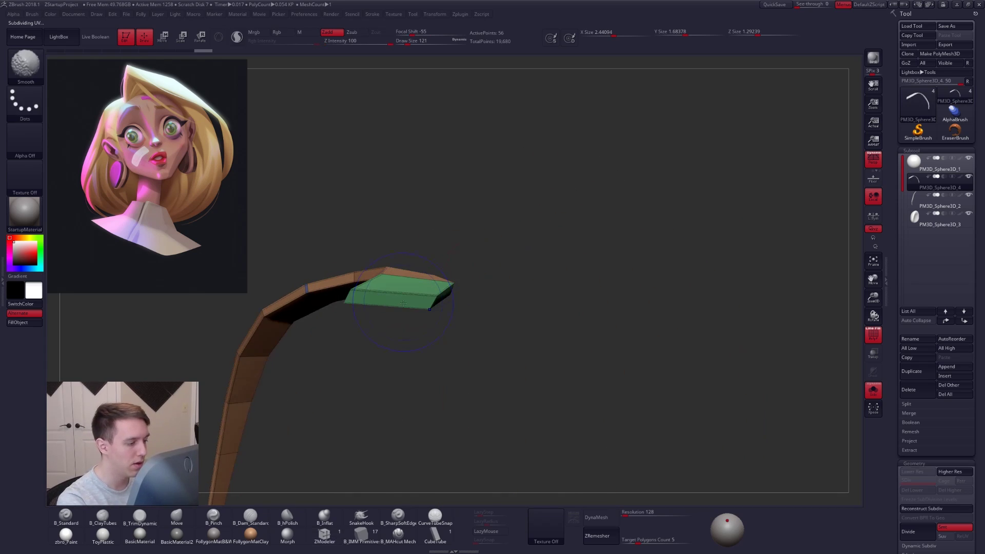
{"action": "mouse_move", "coordinate": [344, 303]}
{"action": "left_mouse_down"}
{"action": "mouse_move", "coordinate": [346, 315]}
{"action": "mouse_move", "coordinate": [423, 324]}
{"action": "mouse_move", "coordinate": [416, 406]}
{"action": "mouse_move", "coordinate": [418, 329]}
{"action": "mouse_move", "coordinate": [405, 345]}
{"action": "mouse_move", "coordinate": [321, 249]}
{"action": "mouse_move", "coordinate": [482, 297]}
{"action": "mouse_move", "coordinate": [484, 220]}
{"action": "mouse_move", "coordinate": [481, 267]}
{"action": "mouse_move", "coordinate": [501, 255]}
{"action": "mouse_move", "coordinate": [480, 274]}
{"action": "mouse_move", "coordinate": [493, 250]}
{"action": "mouse_move", "coordinate": [484, 370]}
{"action": "mouse_move", "coordinate": [622, 298]}
{"action": "mouse_move", "coordinate": [585, 294]}
{"action": "left_mouse_up"}
{"action": "key", "text": "shift+d"}
- Mask part of the crown strand and rotate the unmasked section
{"action": "mouse_move", "coordinate": [589, 253]}
{"action": "left_mouse_down", "text": "ctrl+alt"}
{"action": "mouse_move", "coordinate": [505, 425]}
{"action": "mouse_move", "coordinate": [653, 418]}
{"action": "left_mouse_up", "text": "ctrl+alt"}
{"action": "key", "text": "r"}
{"action": "mouse_move", "coordinate": [476, 207]}
{"action": "left_mouse_down"}
{"action": "mouse_move", "coordinate": [635, 253]}
{"action": "mouse_move", "coordinate": [570, 339]}
{"action": "left_mouse_up"}
{"action": "key", "text": "q"}
- Adjust the mask, rotate the crown strand's free section into a downward curve, and clear the mask
{"action": "left_click", "coordinate": [555, 297], "text": "ctrl"}
{"action": "key", "text": "r"}
{"action": "left_click_drag", "start_coordinate": [476, 208], "coordinate": [649, 259]}
{"action": "key", "text": "d"}
{"action": "key", "text": "q"}
{"action": "mouse_move", "coordinate": [618, 347]}
{"action": "left_mouse_down", "text": "ctrl"}
{"action": "mouse_move", "coordinate": [596, 368]}
{"action": "mouse_move", "coordinate": [493, 280]}
{"action": "mouse_move", "coordinate": [474, 288]}
{"action": "left_mouse_up", "text": "ctrl"}
{"action": "left_click_drag", "start_coordinate": [502, 233], "coordinate": [523, 242]}
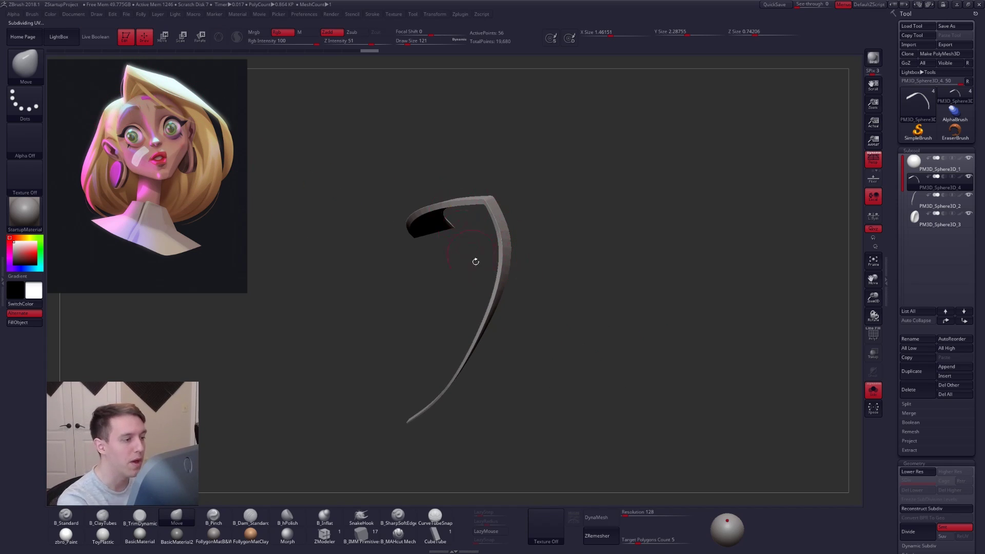
- Turn off the crown strand's dynamic subdivision and select the head sphere with all subtools shown
{"action": "mouse_move", "coordinate": [584, 396]}
{"action": "left_mouse_down"}
{"action": "mouse_move", "coordinate": [565, 403]}
{"action": "mouse_move", "coordinate": [588, 369]}
{"action": "mouse_move", "coordinate": [624, 352]}
{"action": "mouse_move", "coordinate": [677, 354]}
{"action": "left_mouse_up"}
{"action": "key", "text": "shift+d"}
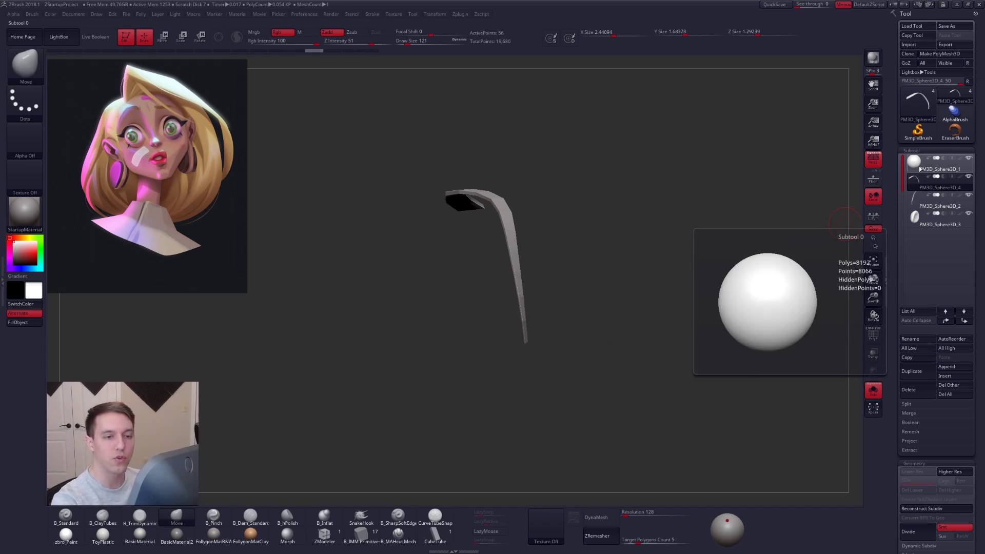
{"action": "left_click", "coordinate": [921, 169]}
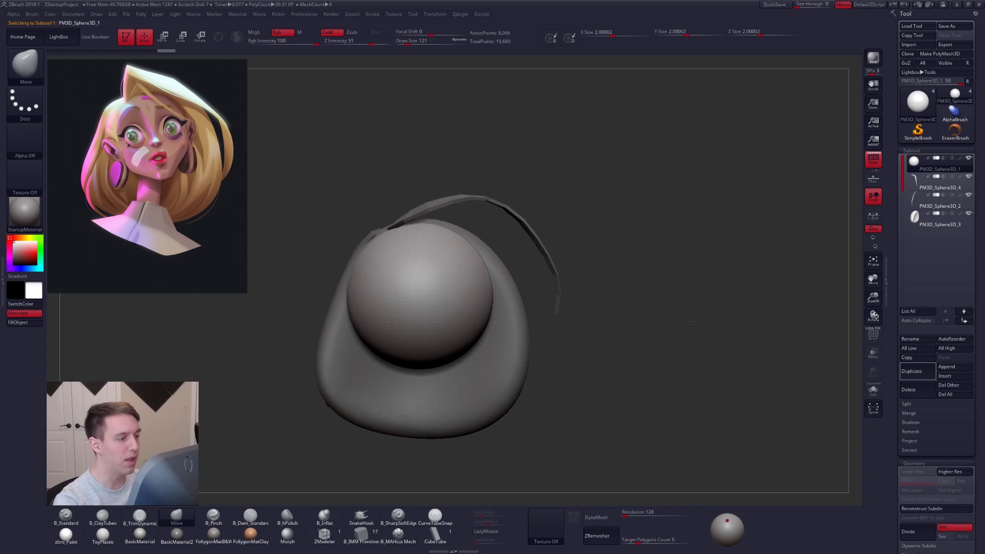
{"action": "left_click_drag", "start_coordinate": [687, 318], "coordinate": [657, 314], "text": "alt"}
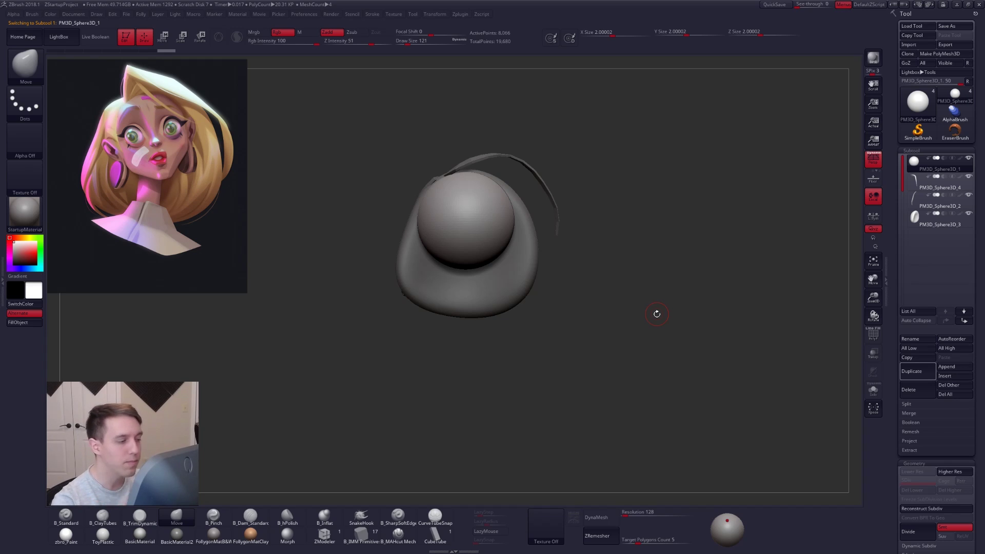
- Isolate the blocked-out hair shell and try hiding one half of it with a lasso selection
{"action": "left_click", "coordinate": [503, 292], "text": "alt"}
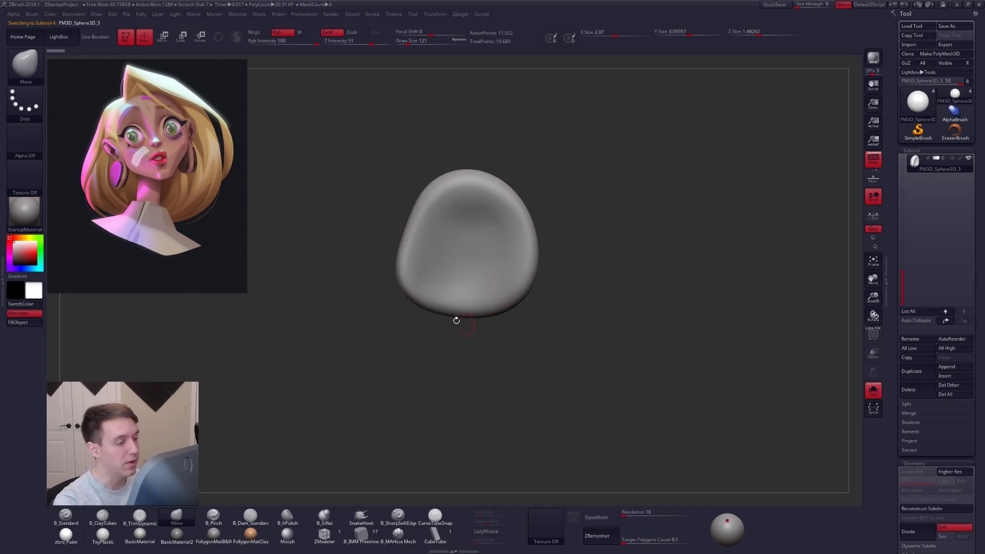
{"action": "mouse_move", "coordinate": [467, 150]}
{"action": "left_mouse_down", "text": "ctrl+alt+shift"}
{"action": "mouse_move", "coordinate": [335, 236]}
{"action": "mouse_move", "coordinate": [349, 205]}
{"action": "left_mouse_up", "text": "ctrl+alt+shift"}
{"action": "left_click_drag", "start_coordinate": [544, 247], "coordinate": [605, 243], "text": "ctrl+shift"}
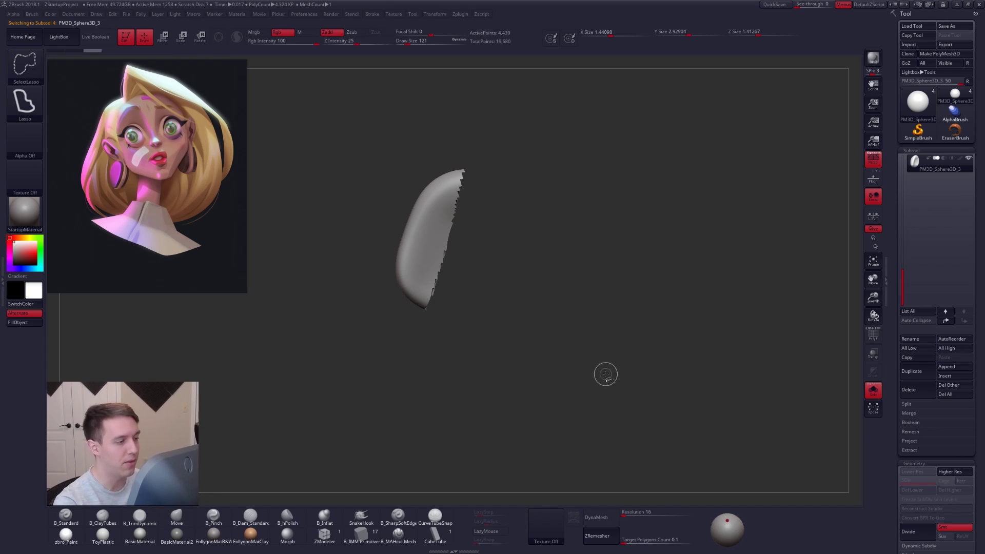
{"action": "left_click", "coordinate": [607, 380], "text": "ctrl+shift"}
{"action": "left_click_drag", "start_coordinate": [904, 188], "coordinate": [904, 139]}
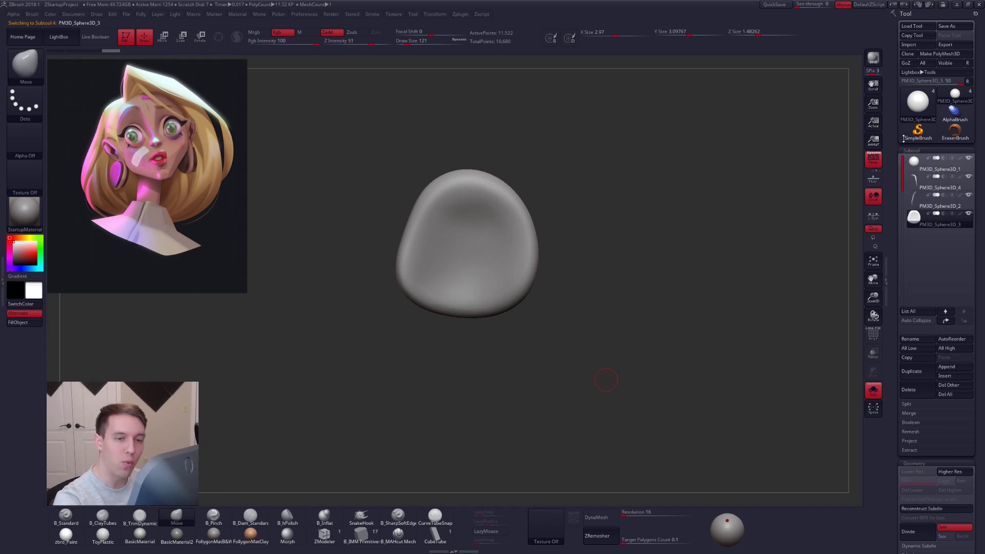
{"action": "key", "text": "alt+shift+s"}
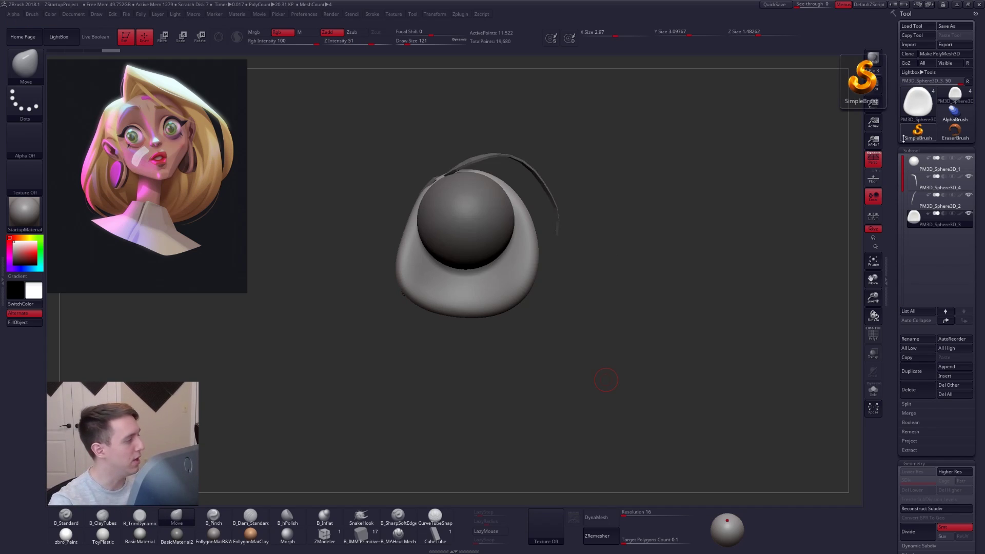
{"action": "left_click_drag", "start_coordinate": [632, 257], "coordinate": [633, 280], "text": "alt"}
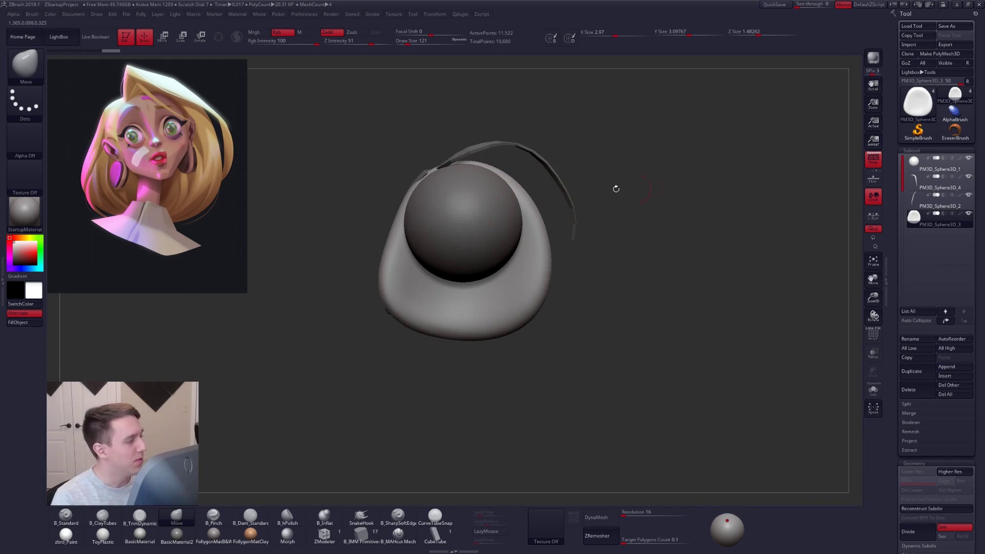